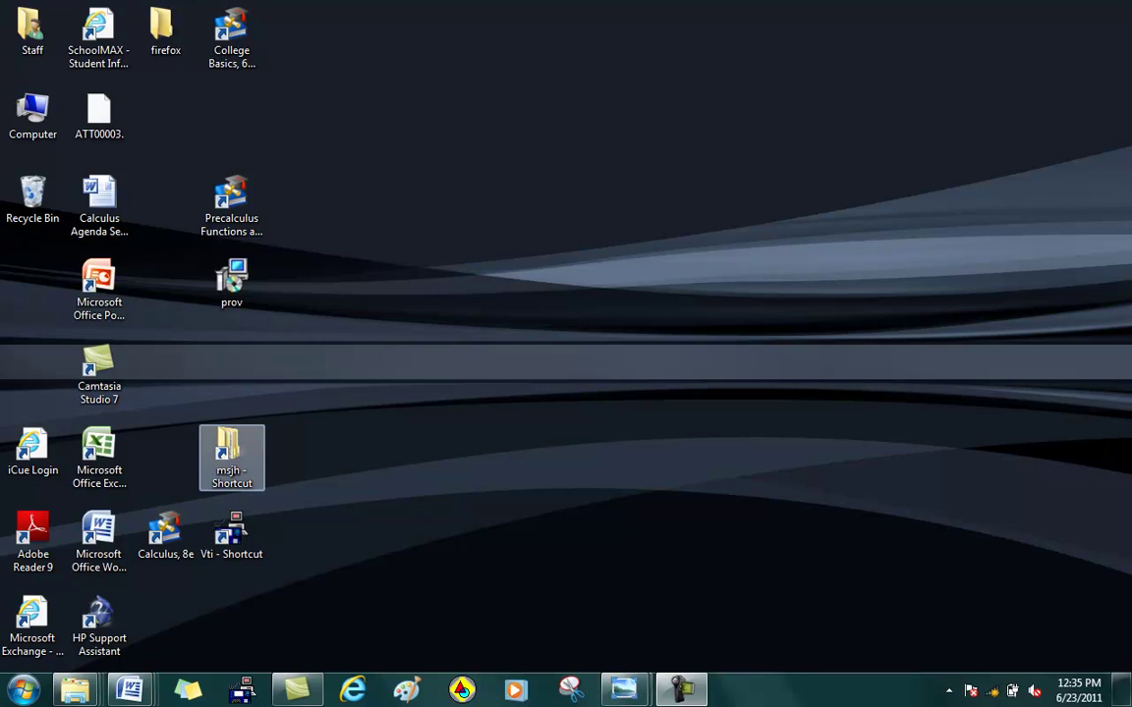
Step: Launch The Geometer's Sketchpad 4.01 from the msjh shortcut's Sketchpad folder
double_click(229, 454)
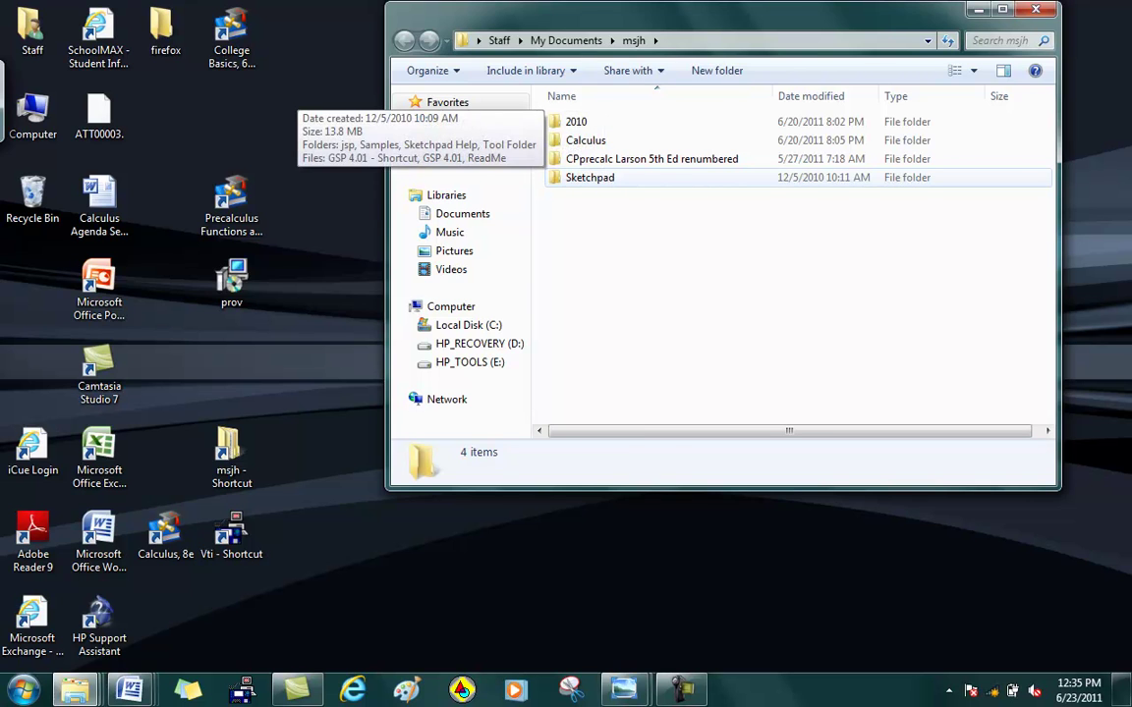
double_click(590, 177)
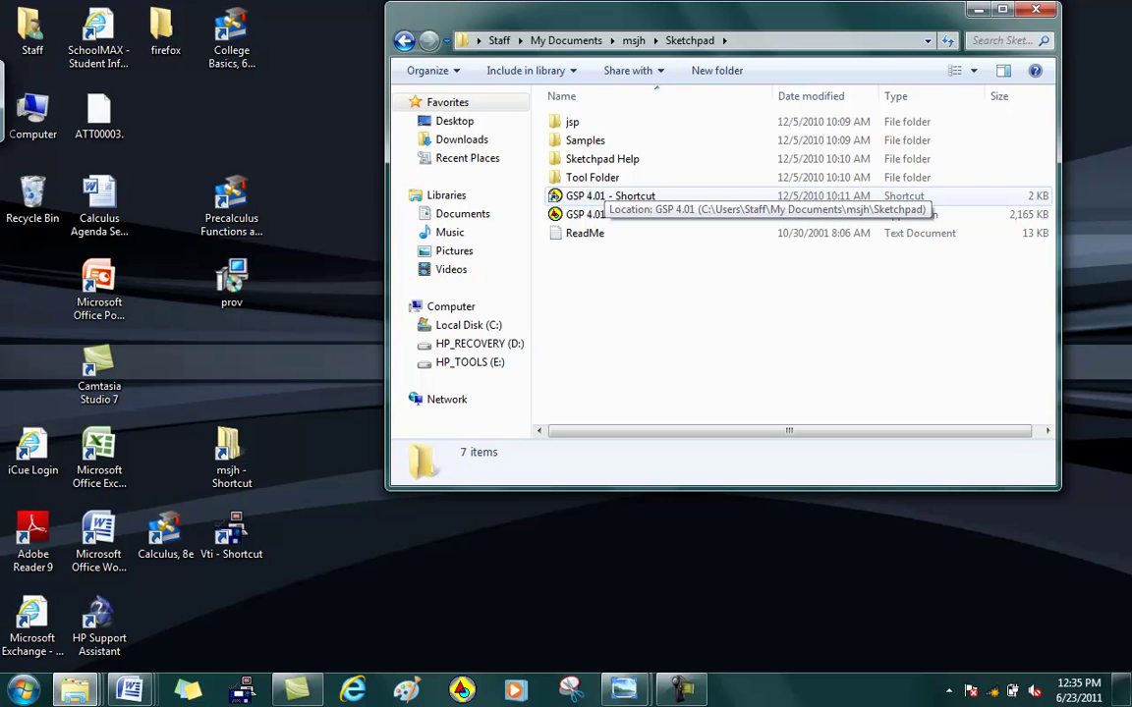
double_click(562, 214)
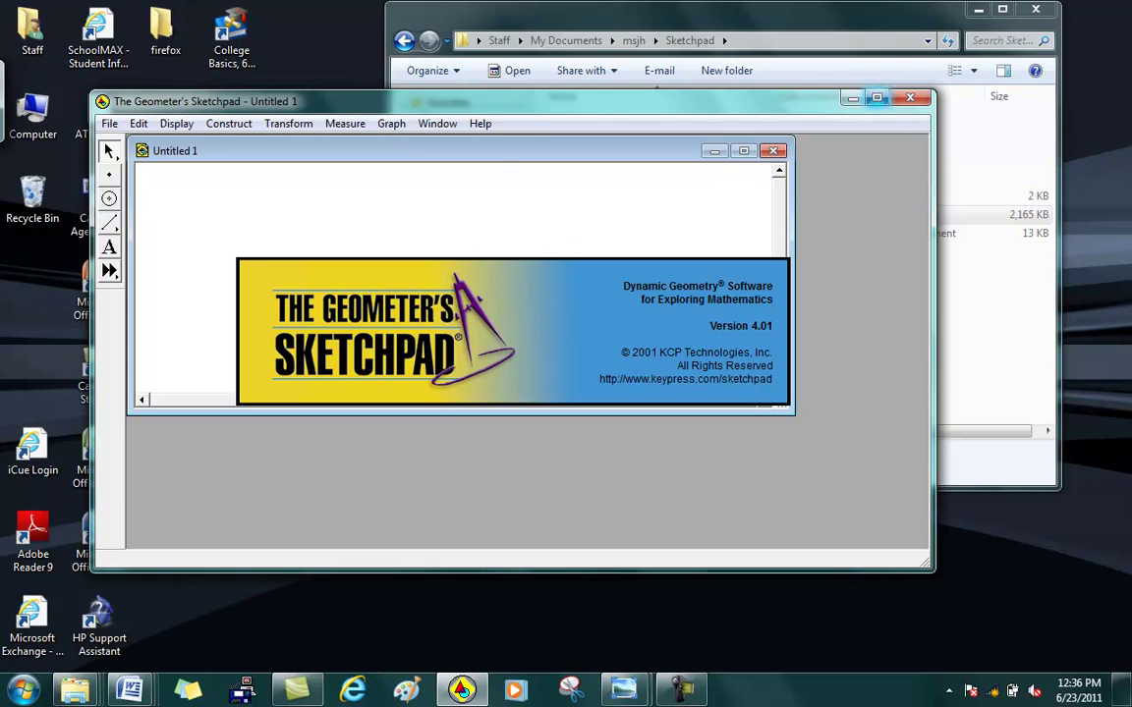
Step: Maximize the Sketchpad window and the Untitled 1 sketch, then pick a File menu command
left_click(876, 97)
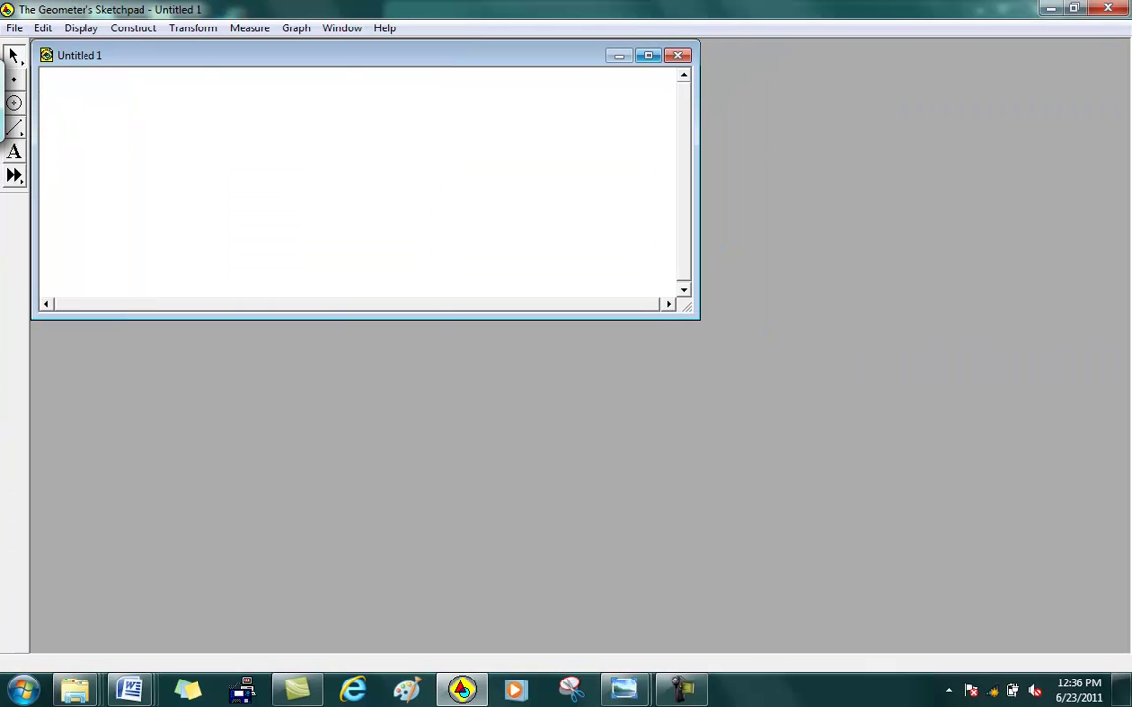
left_click(647, 55)
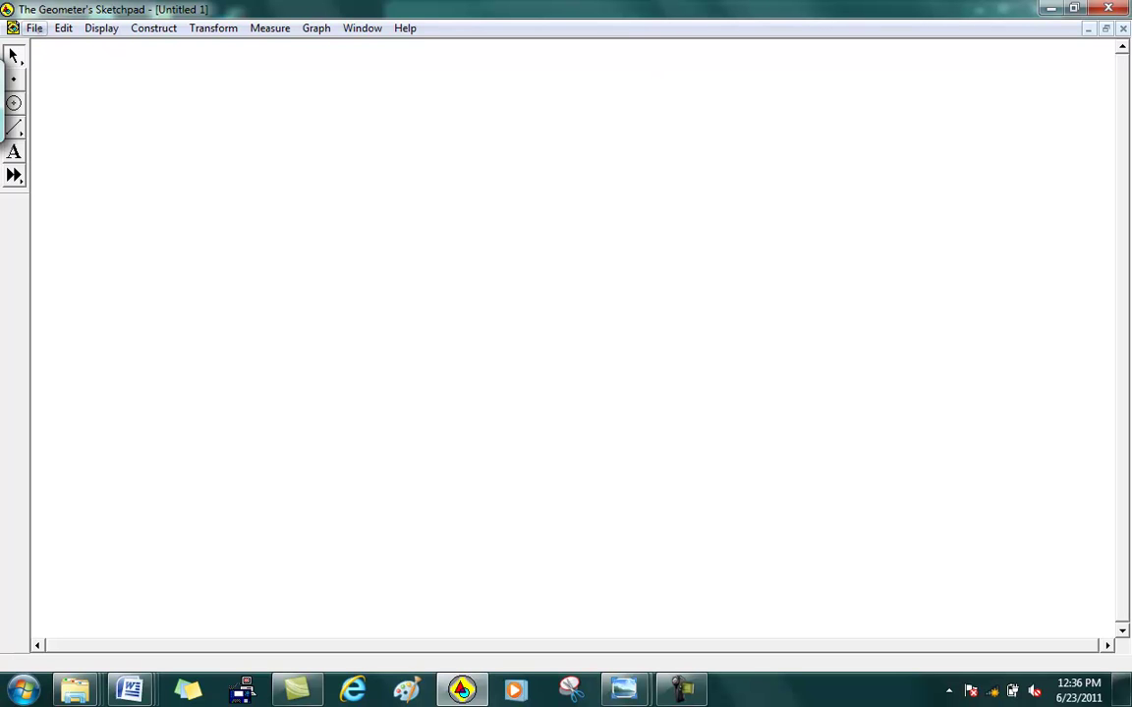
left_click(34, 27)
left_click(61, 64)
left_click(55, 28)
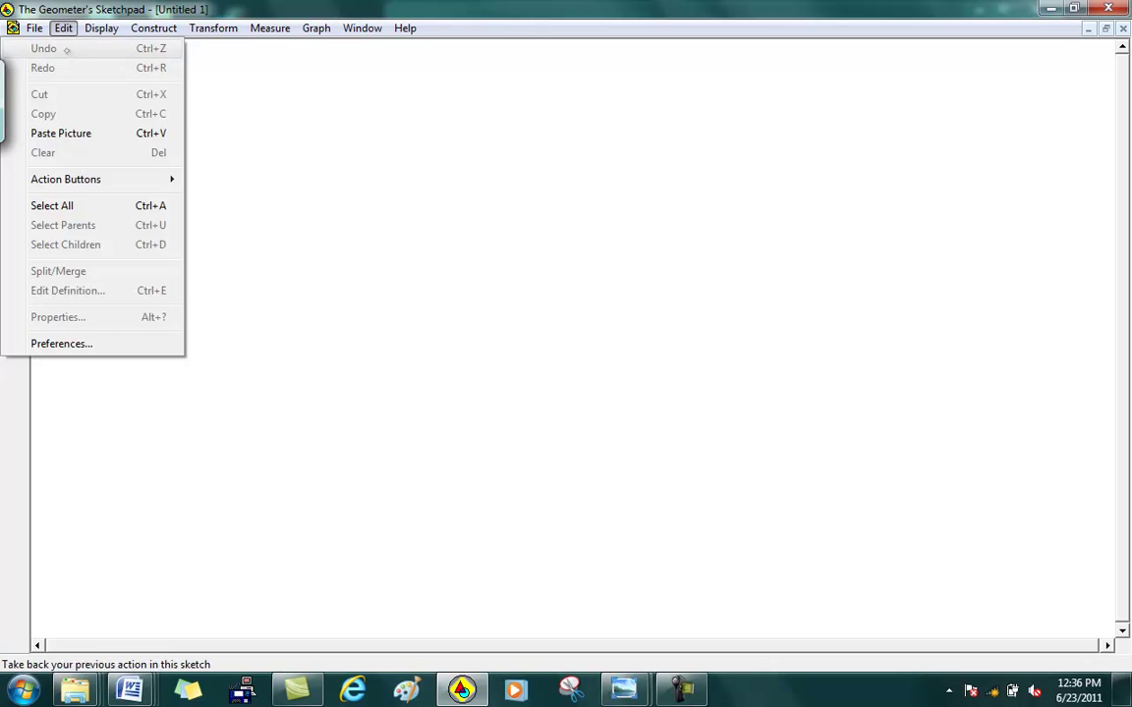
mouse_move(34, 28)
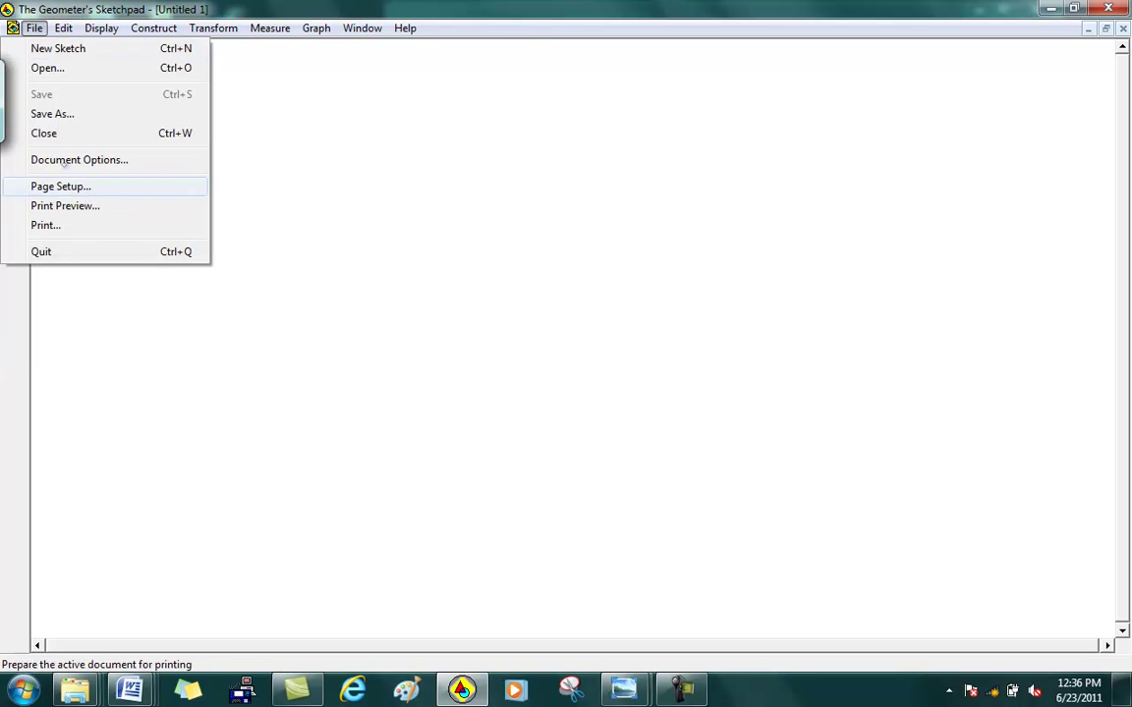
left_click(63, 29)
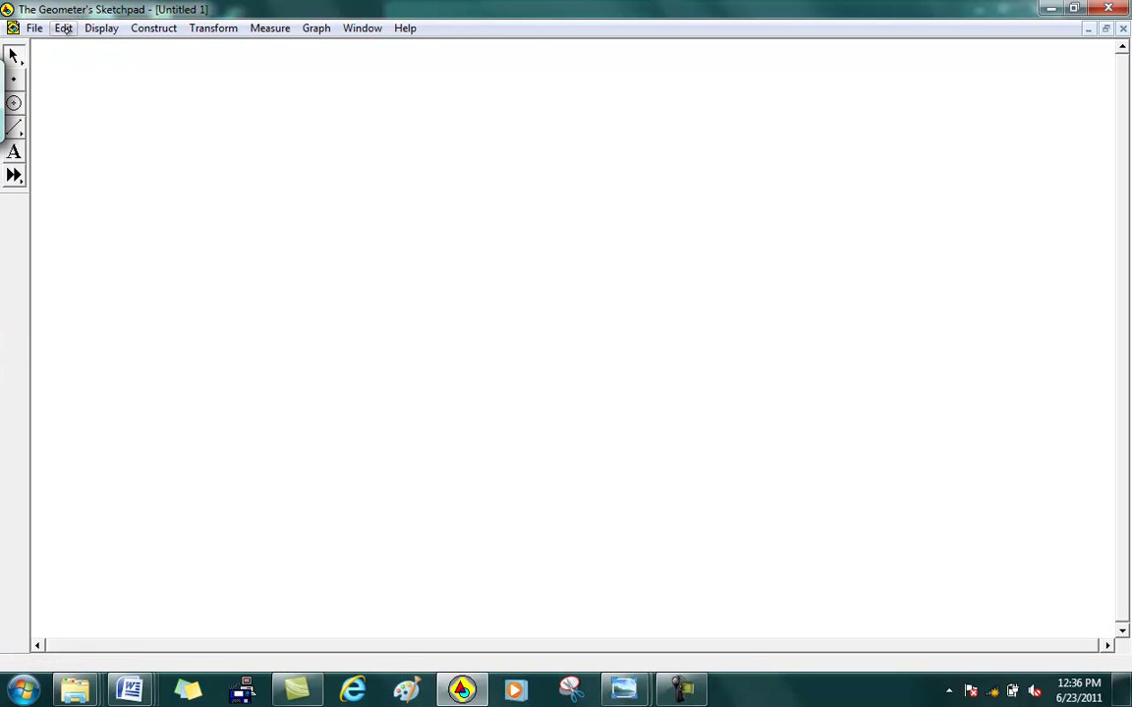
left_click(63, 28)
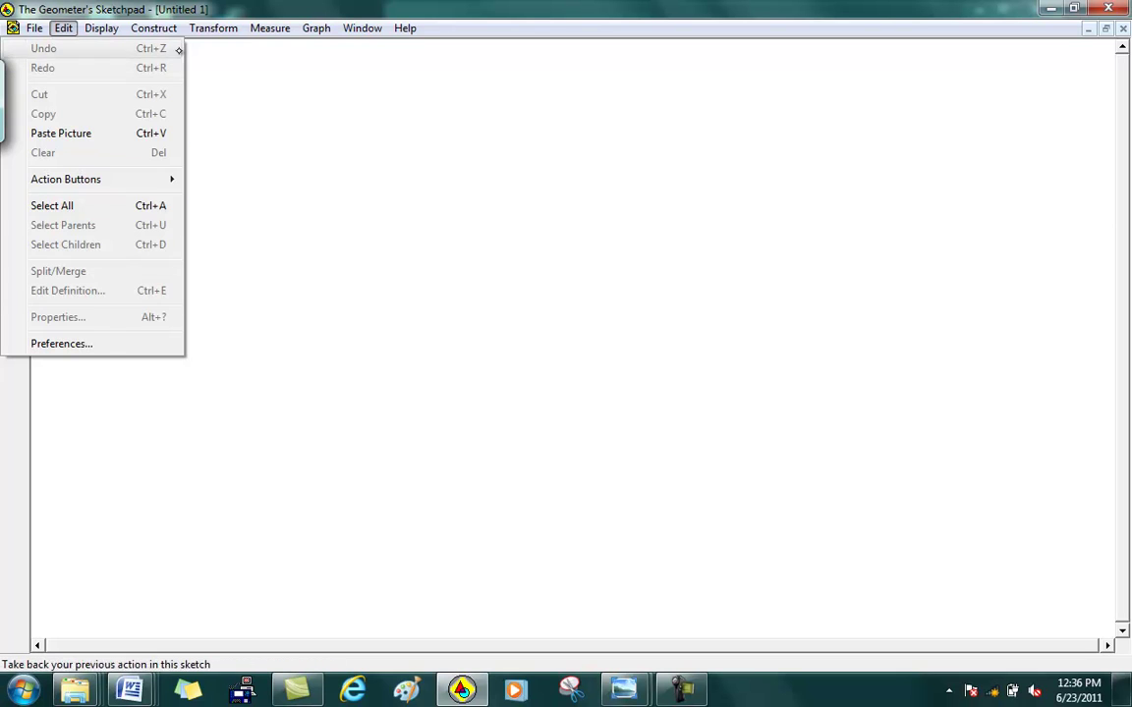
mouse_move(137, 28)
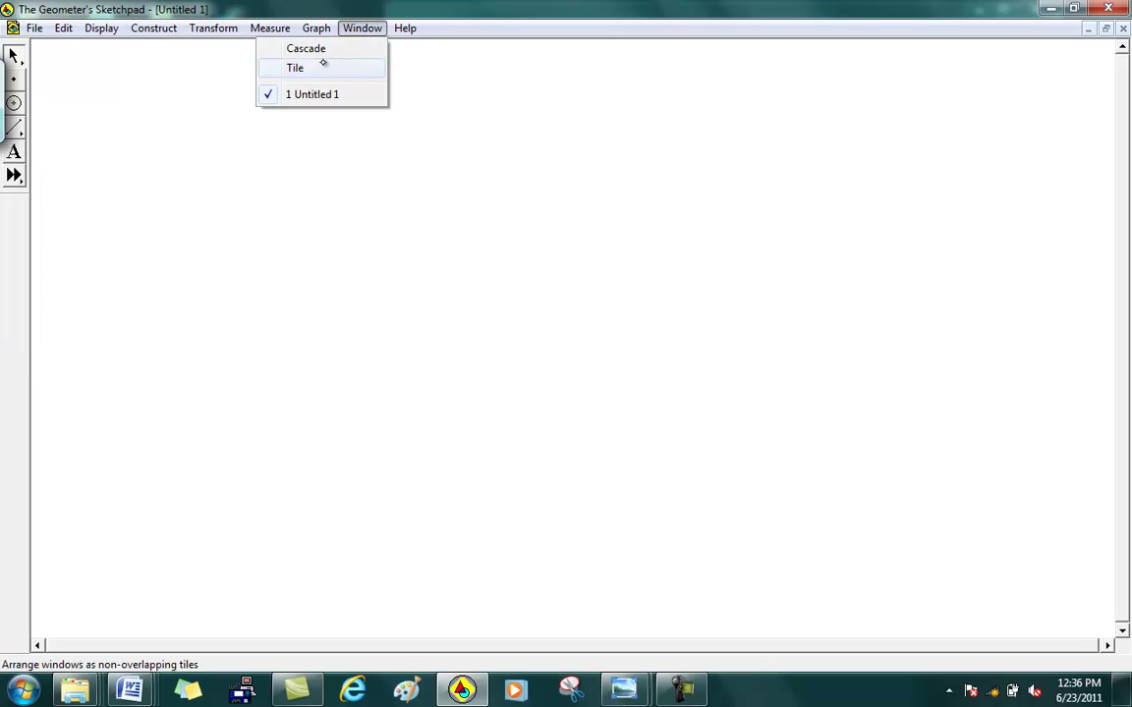
mouse_move(99, 28)
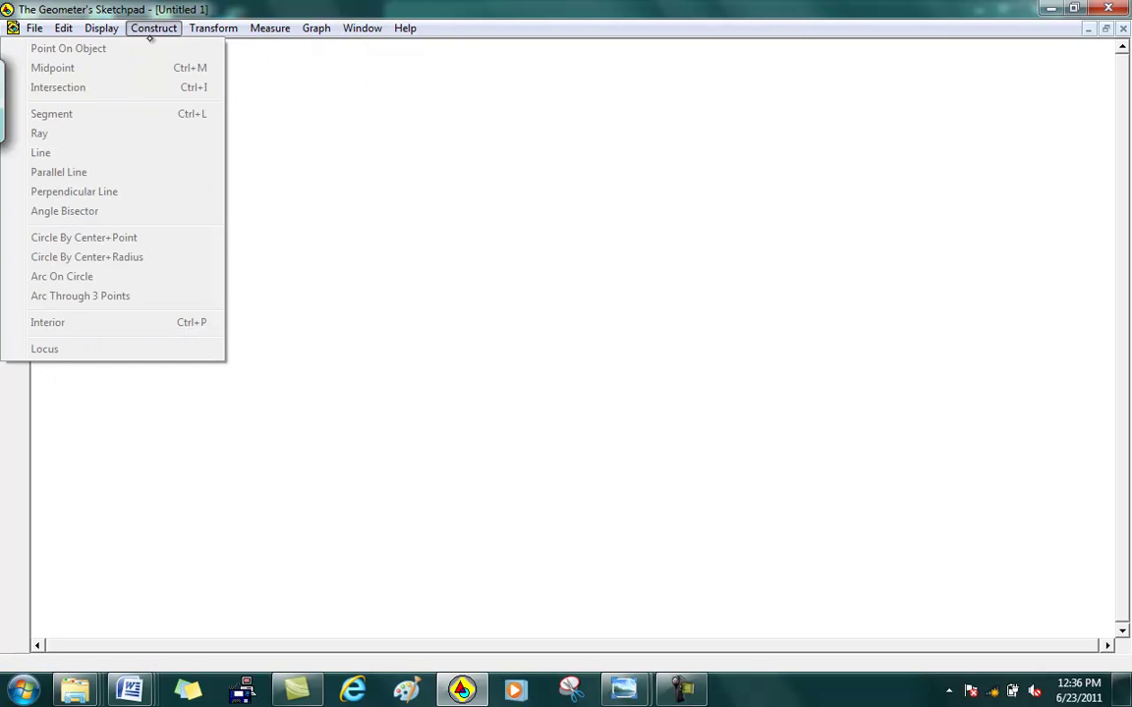
mouse_move(283, 31)
mouse_move(324, 31)
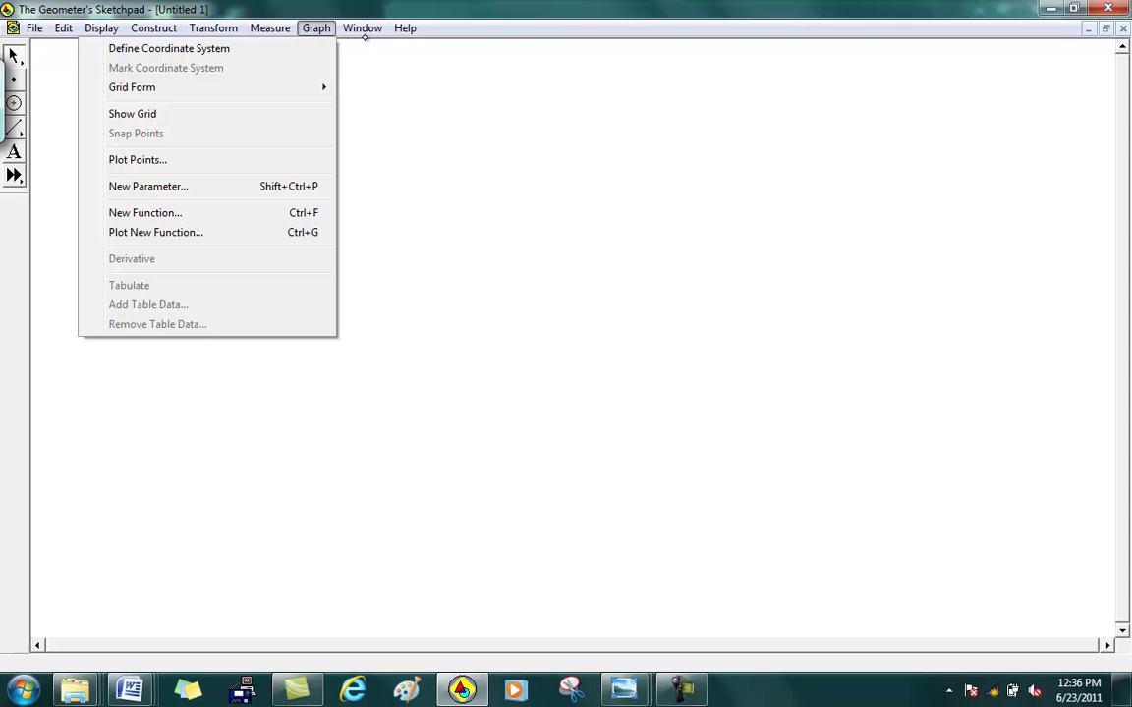
mouse_move(362, 31)
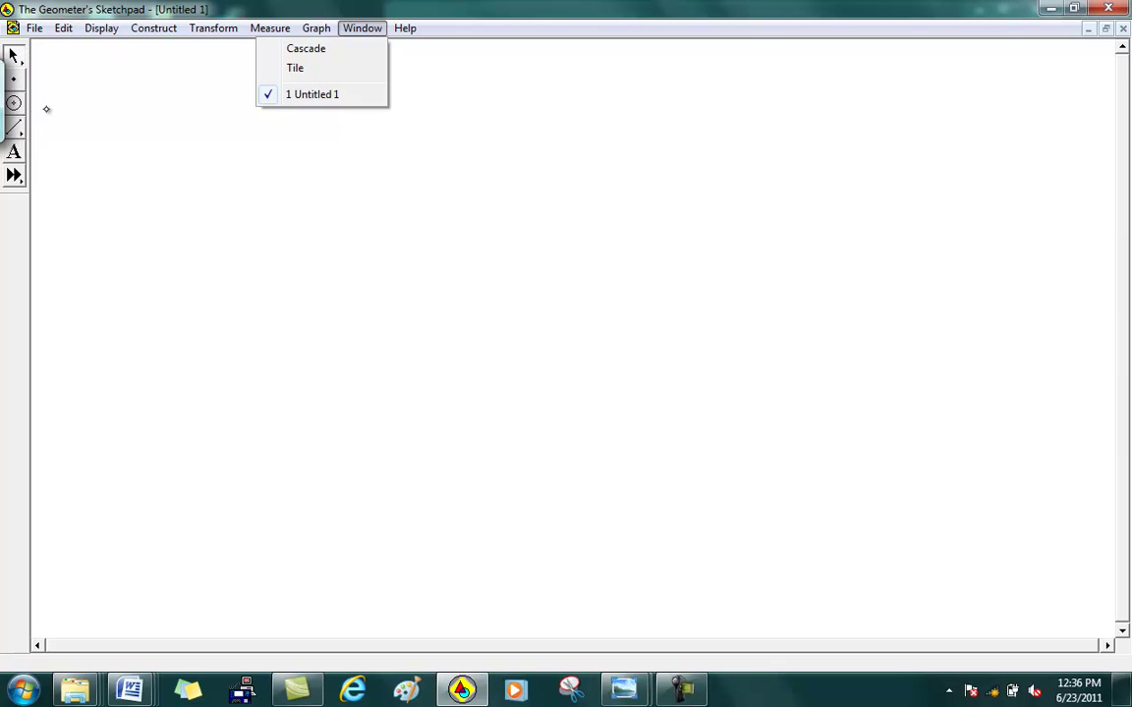
mouse_move(11, 54)
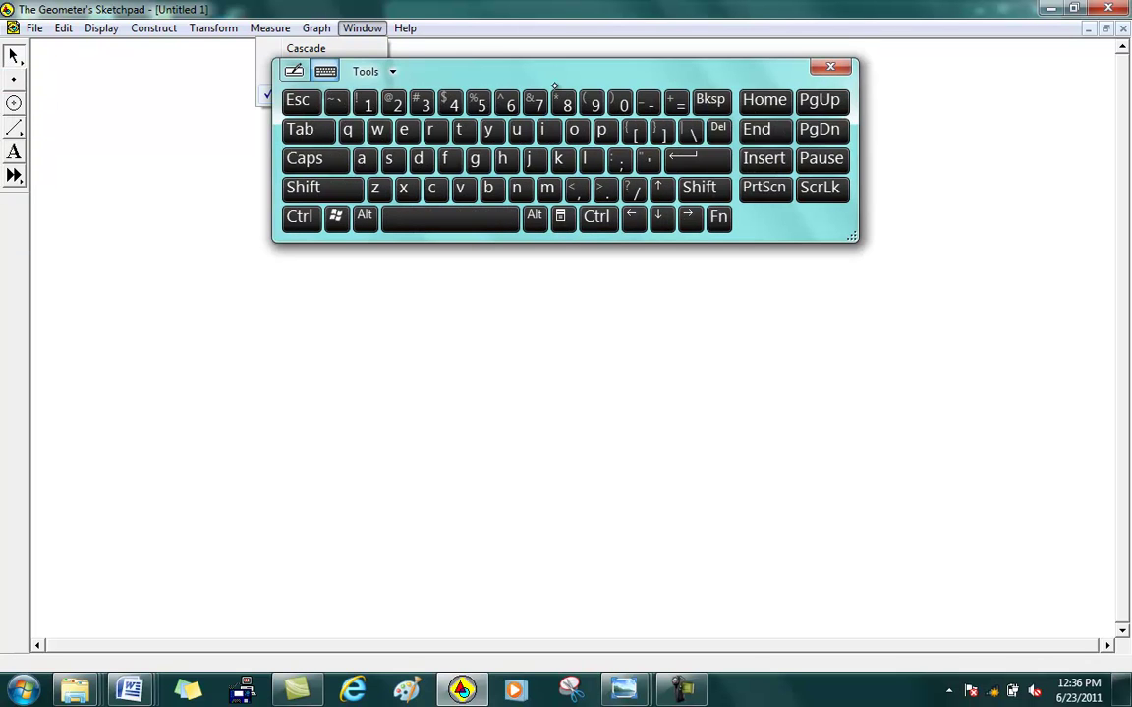
left_click_drag(621, 82, 371, 410)
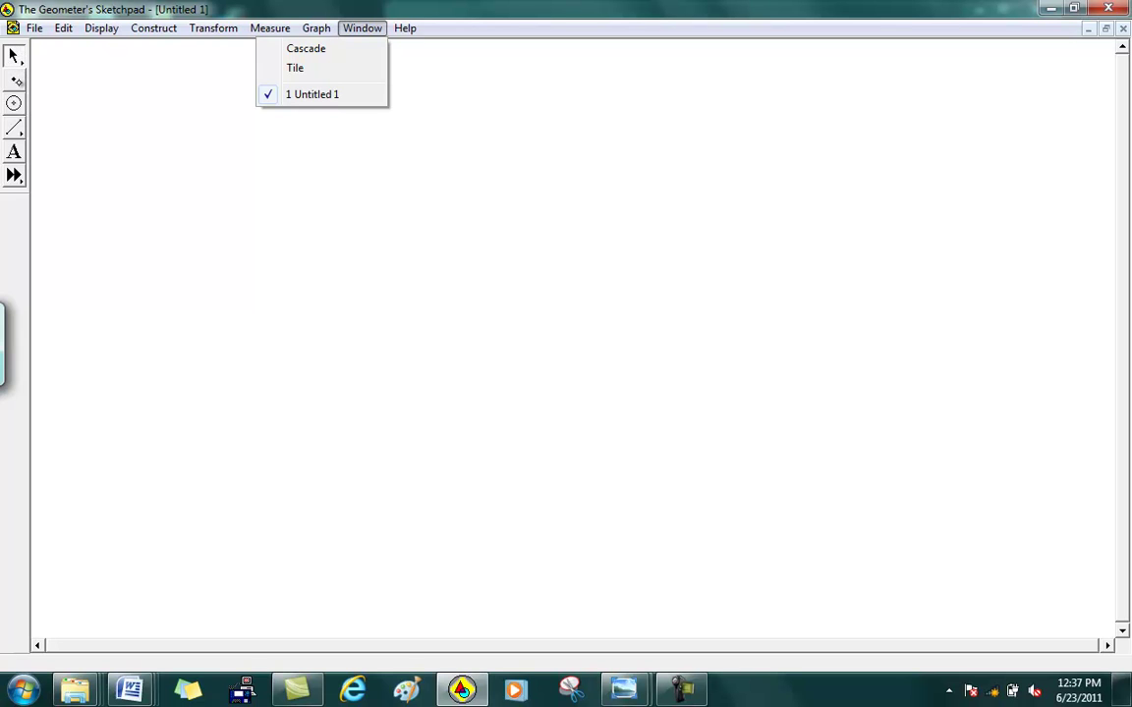
Step: Show the red point's label A and move it above-right of the point
left_click(14, 77)
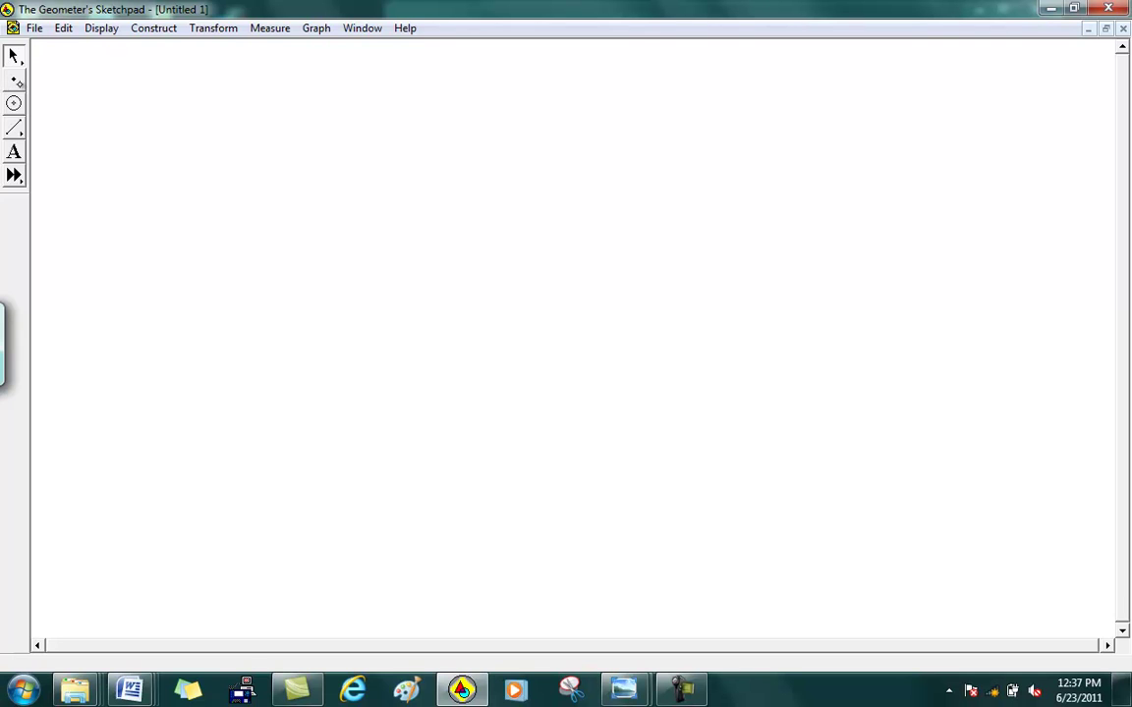
left_click(15, 78)
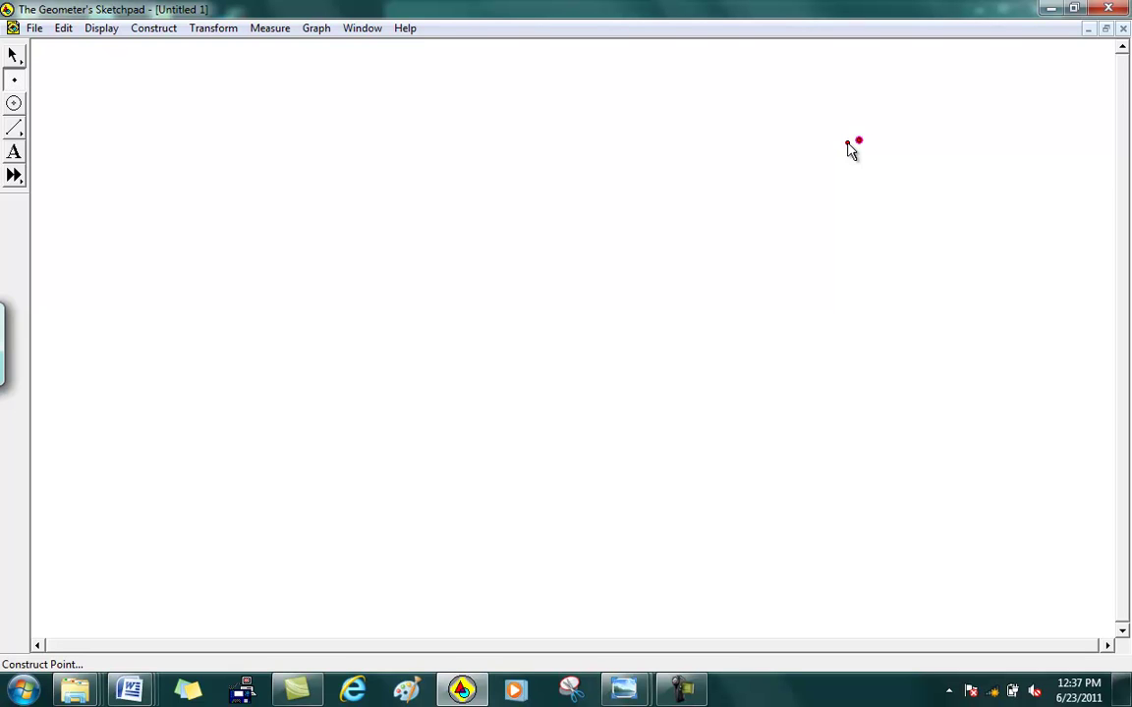
left_click(14, 102)
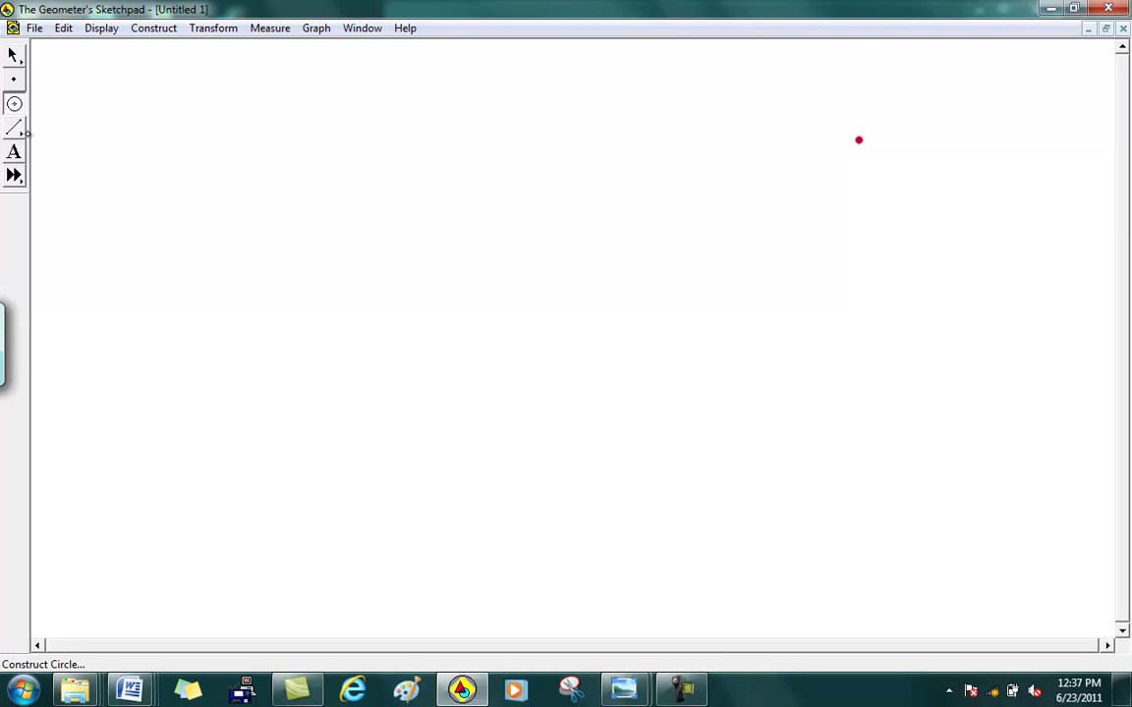
left_click(15, 128)
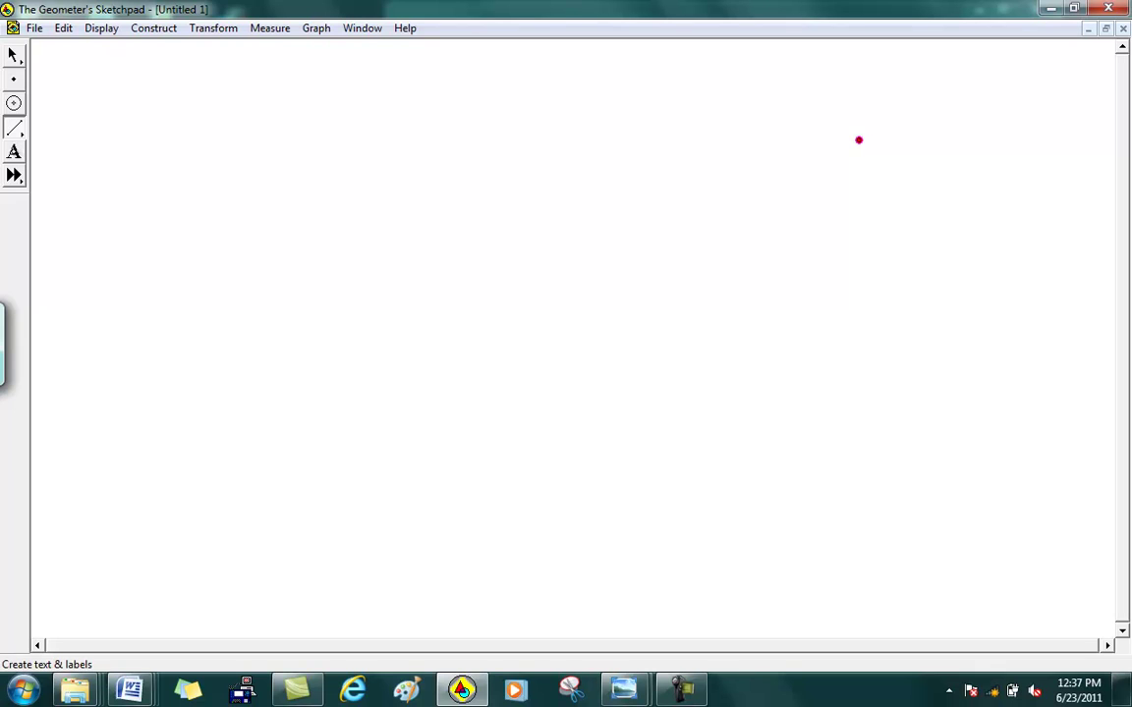
left_click(15, 152)
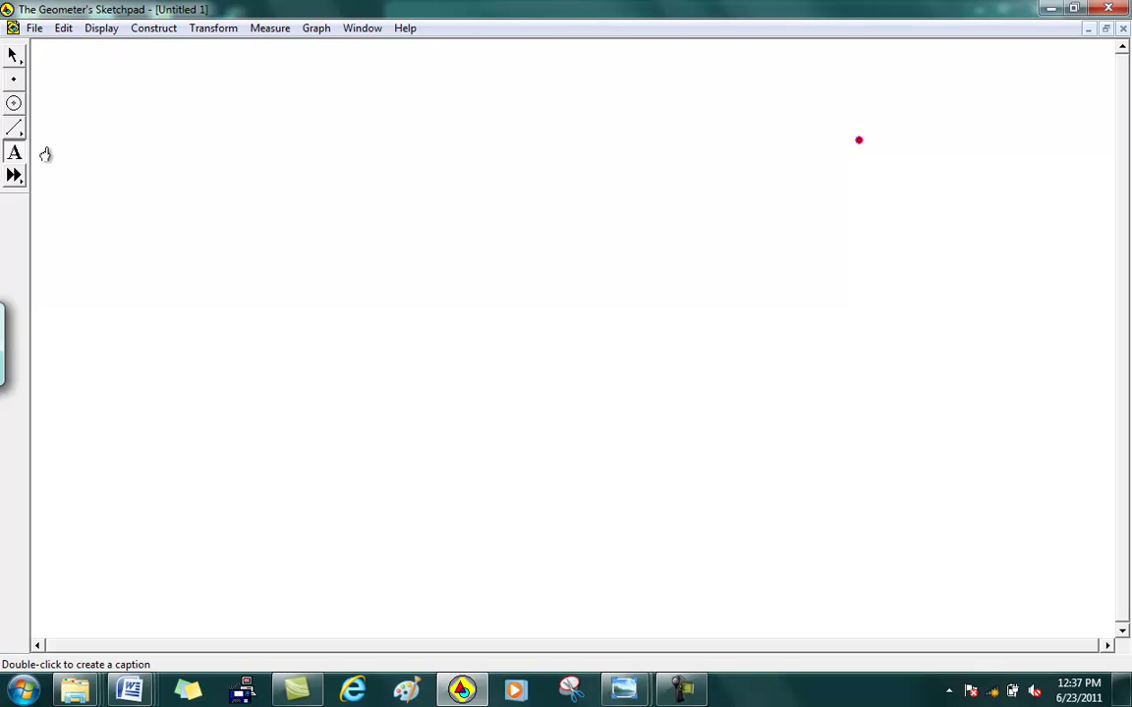
left_click(857, 145)
left_click_drag(854, 138, 871, 104)
Step: Close the Untitled 1 sketch without saving changes
key("Escape")
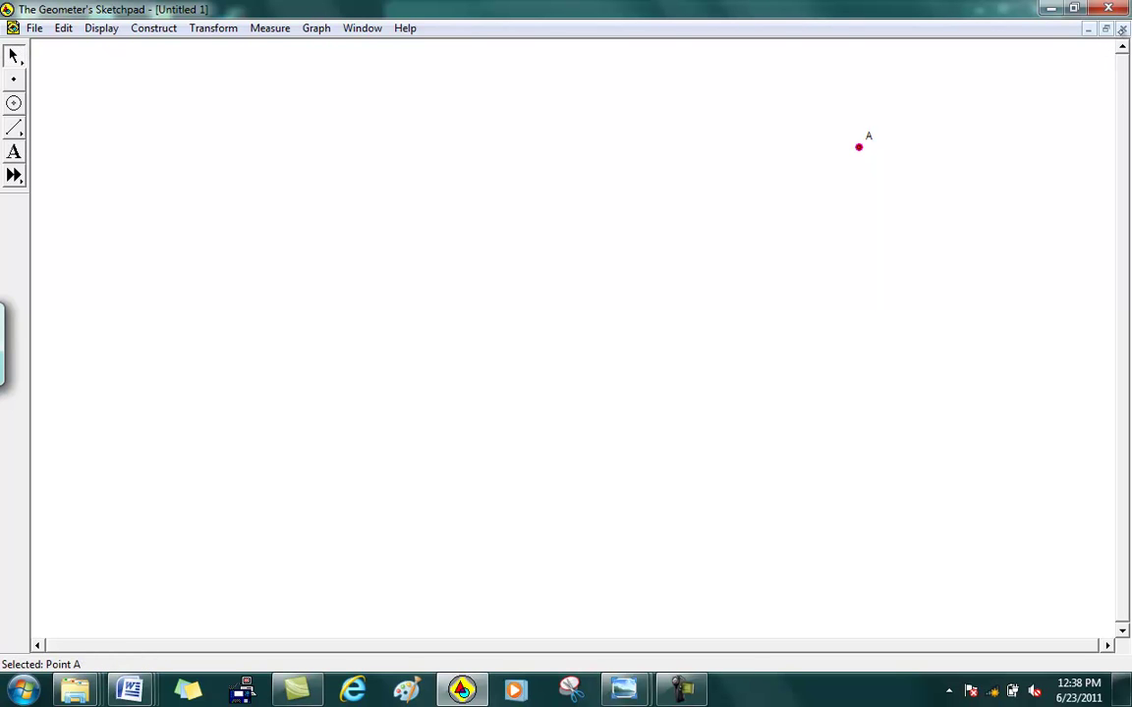
left_click(1122, 28)
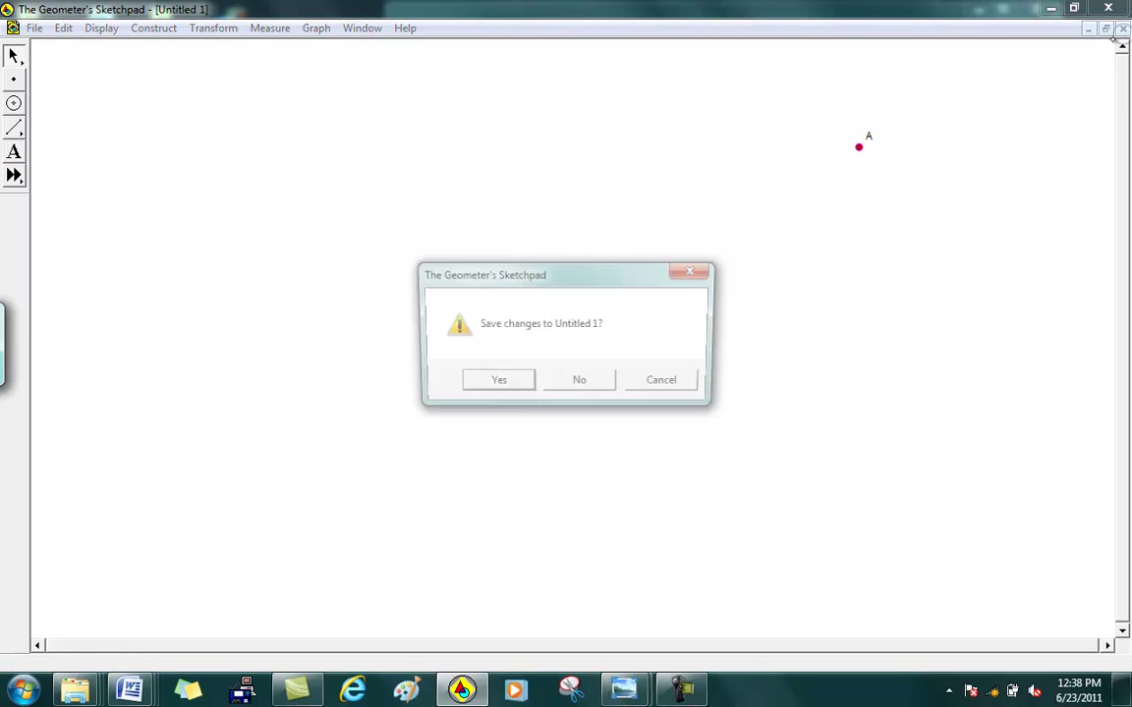
left_click(580, 384)
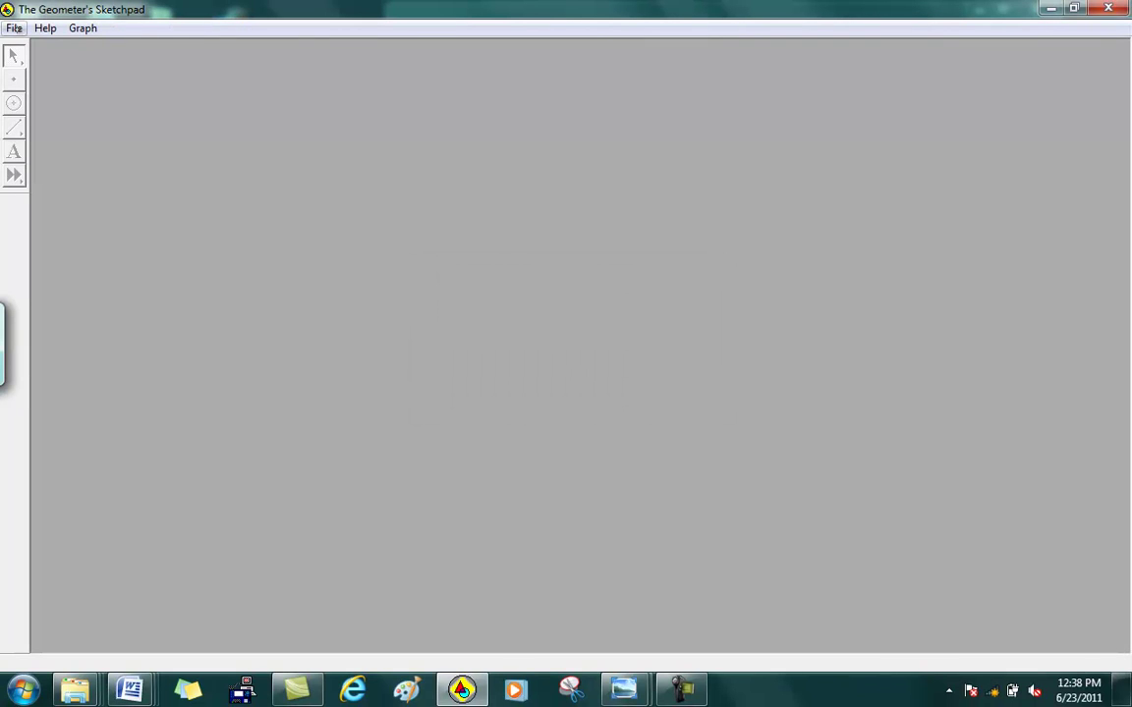
Step: Start a new Untitled 2 sketch and maximize it
left_click(14, 27)
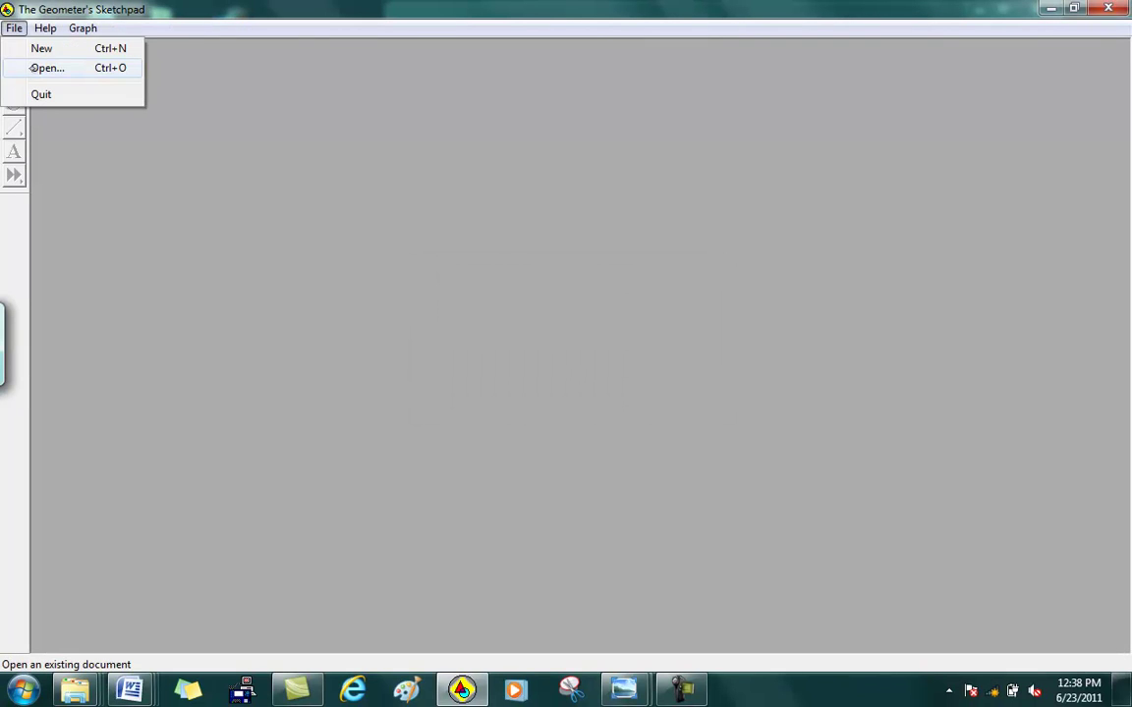
left_click(41, 48)
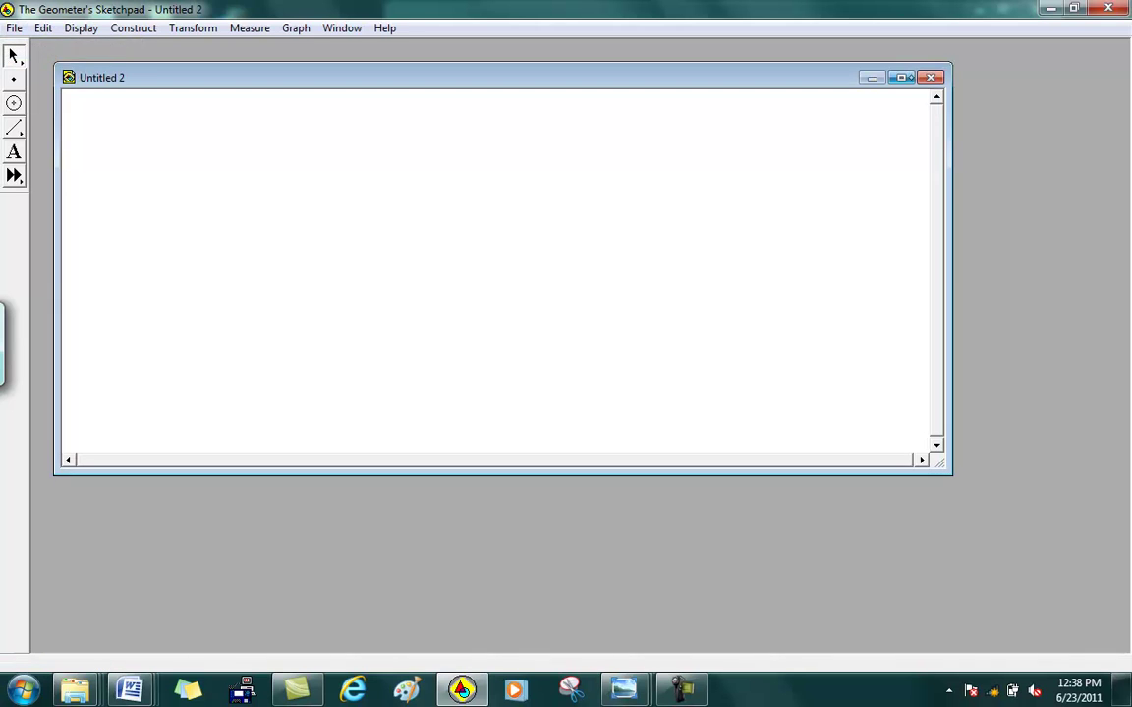
left_click(901, 77)
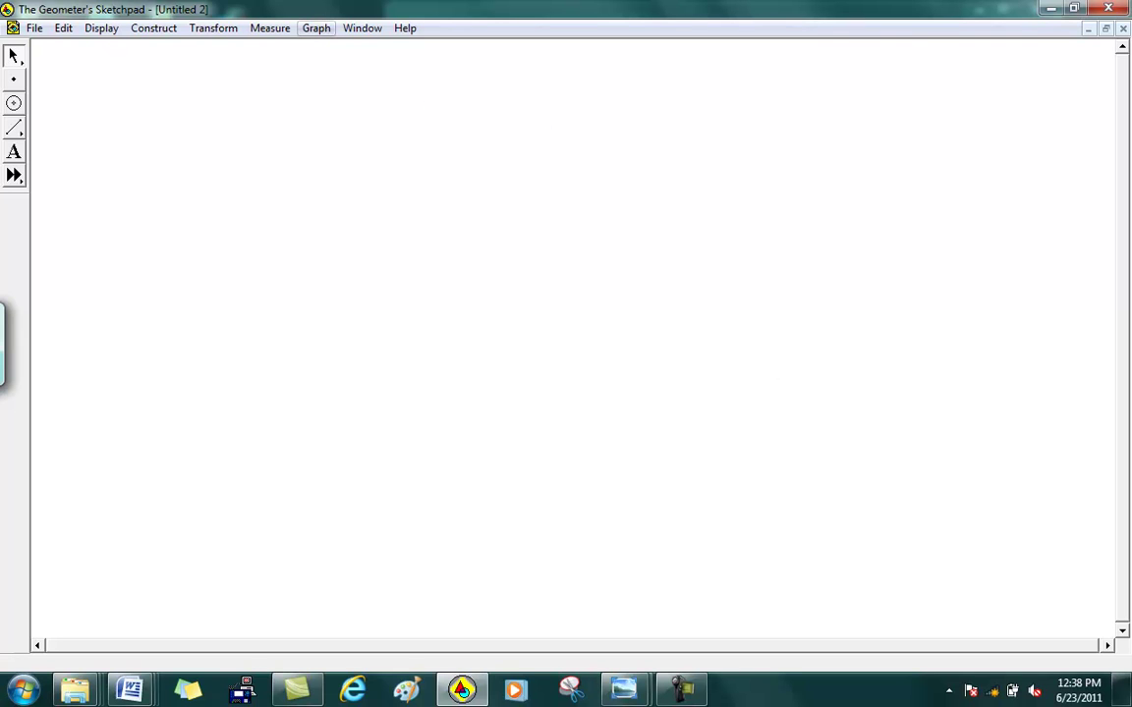
left_click(316, 27)
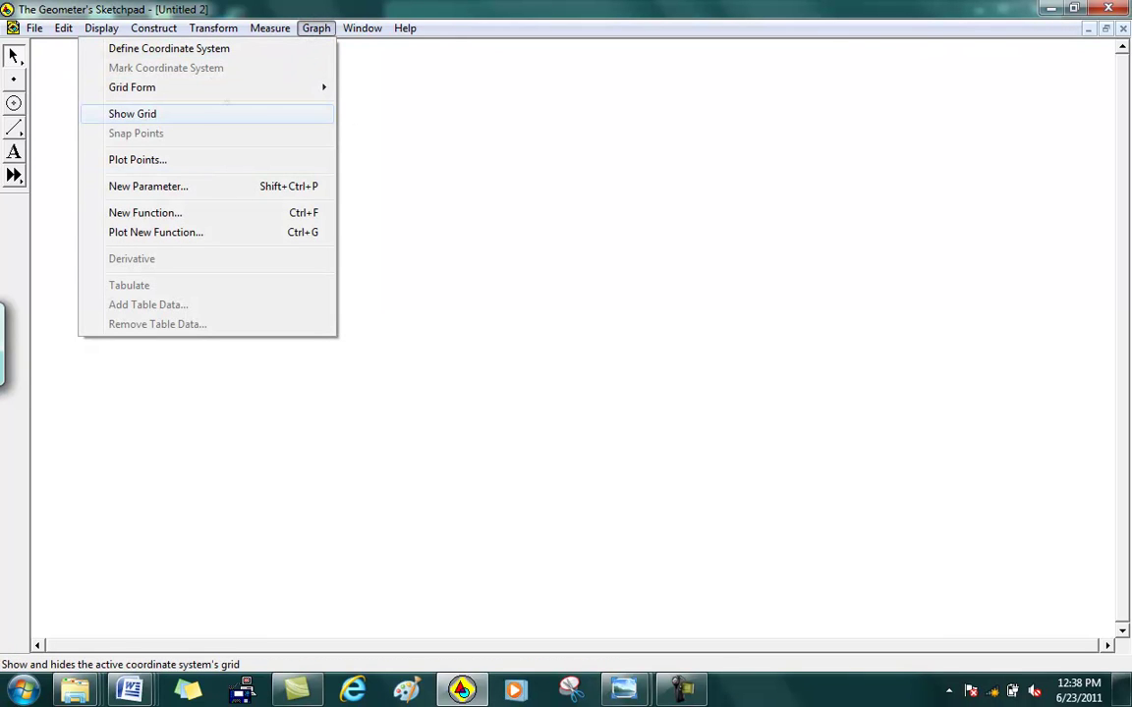
mouse_move(361, 28)
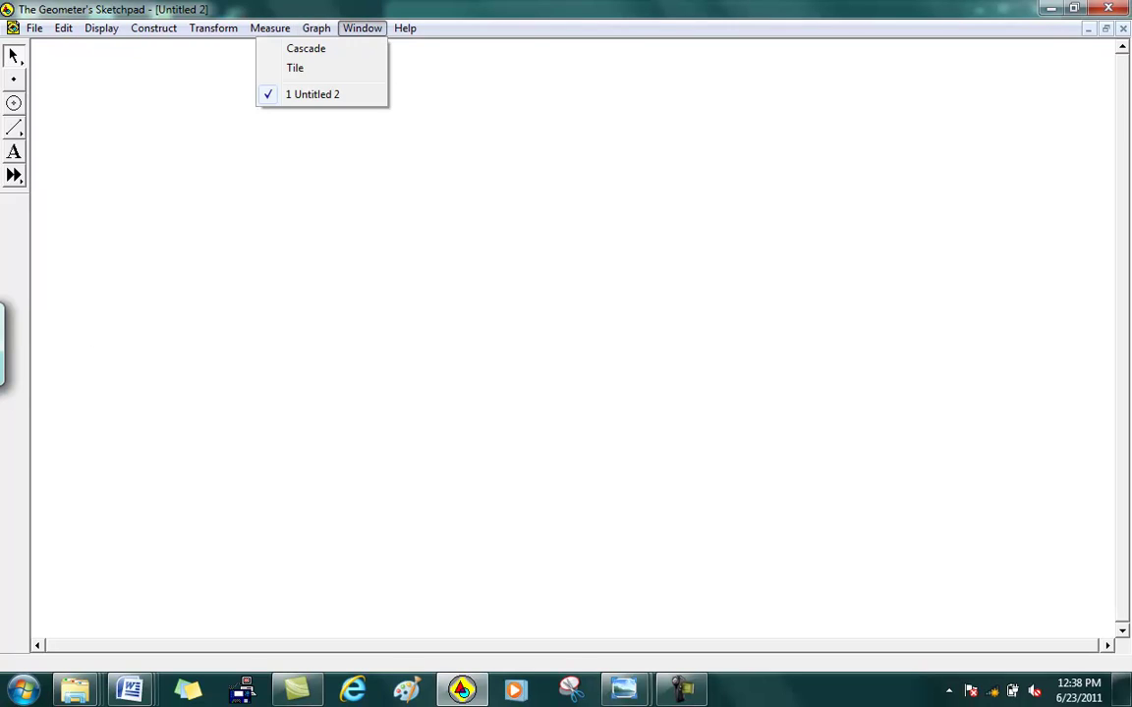
mouse_move(315, 27)
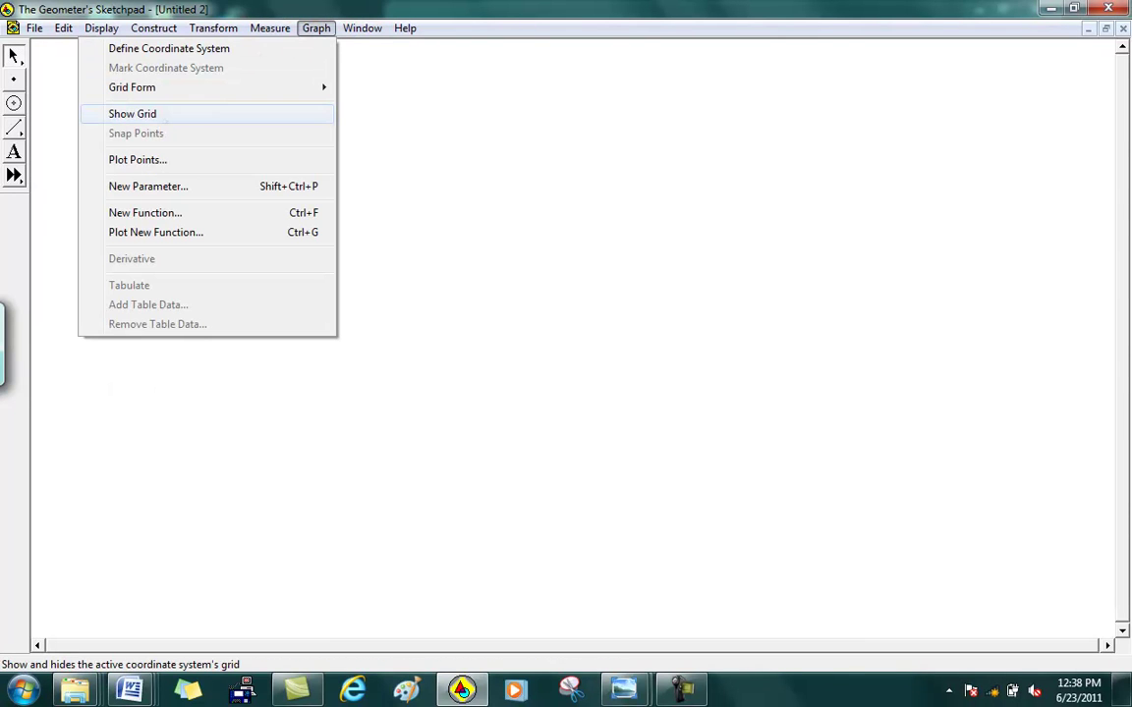
left_click(157, 114)
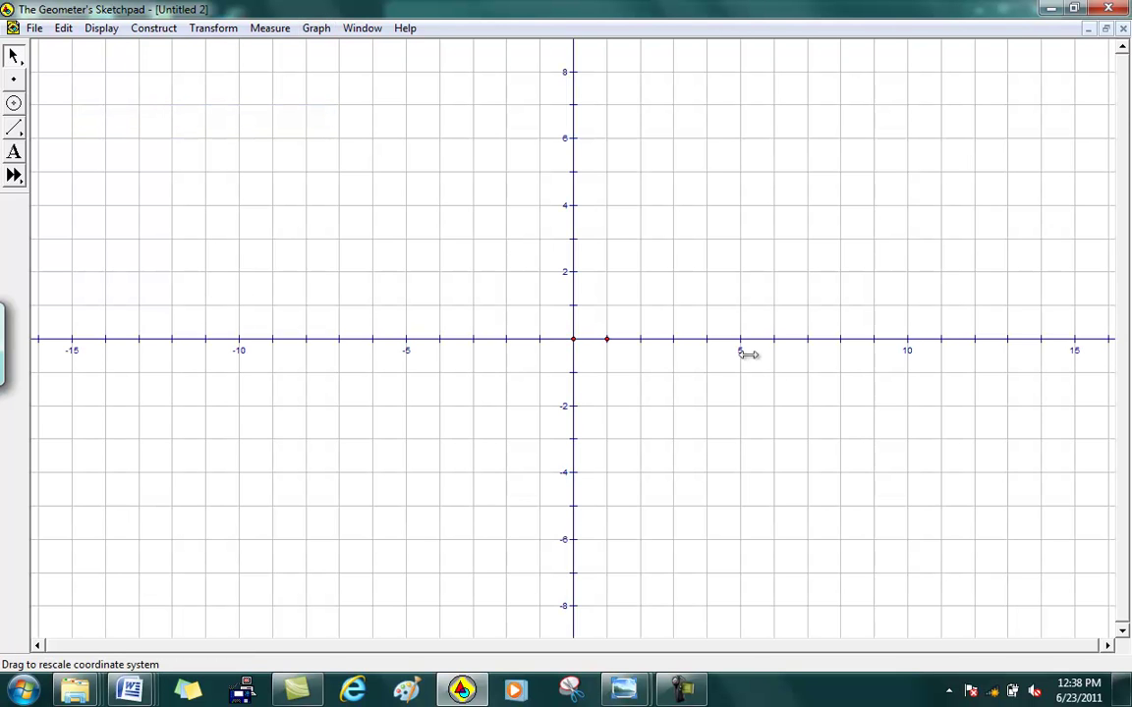
left_click_drag(739, 351, 819, 352)
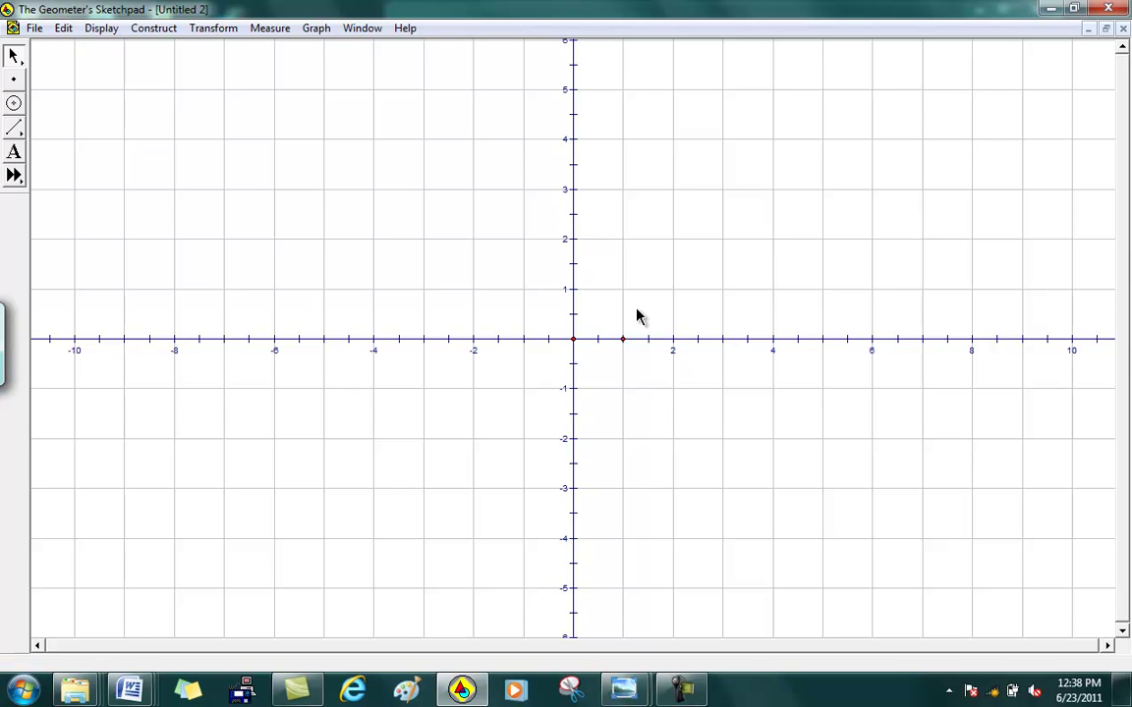
left_click(315, 27)
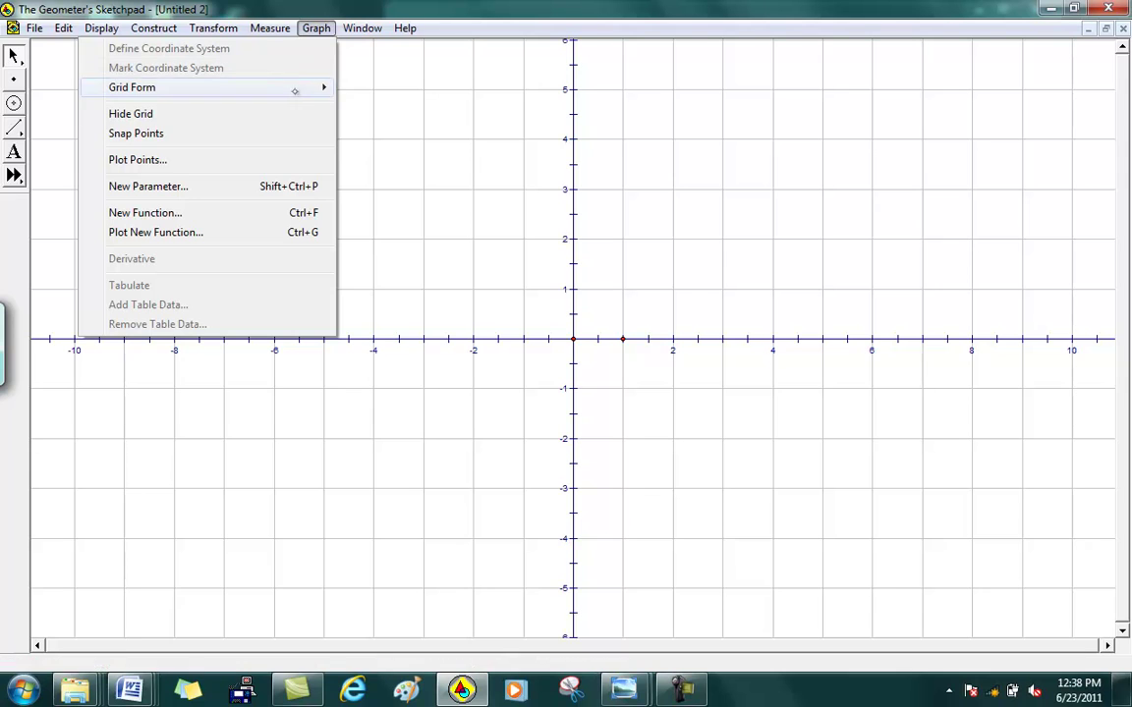
mouse_move(329, 88)
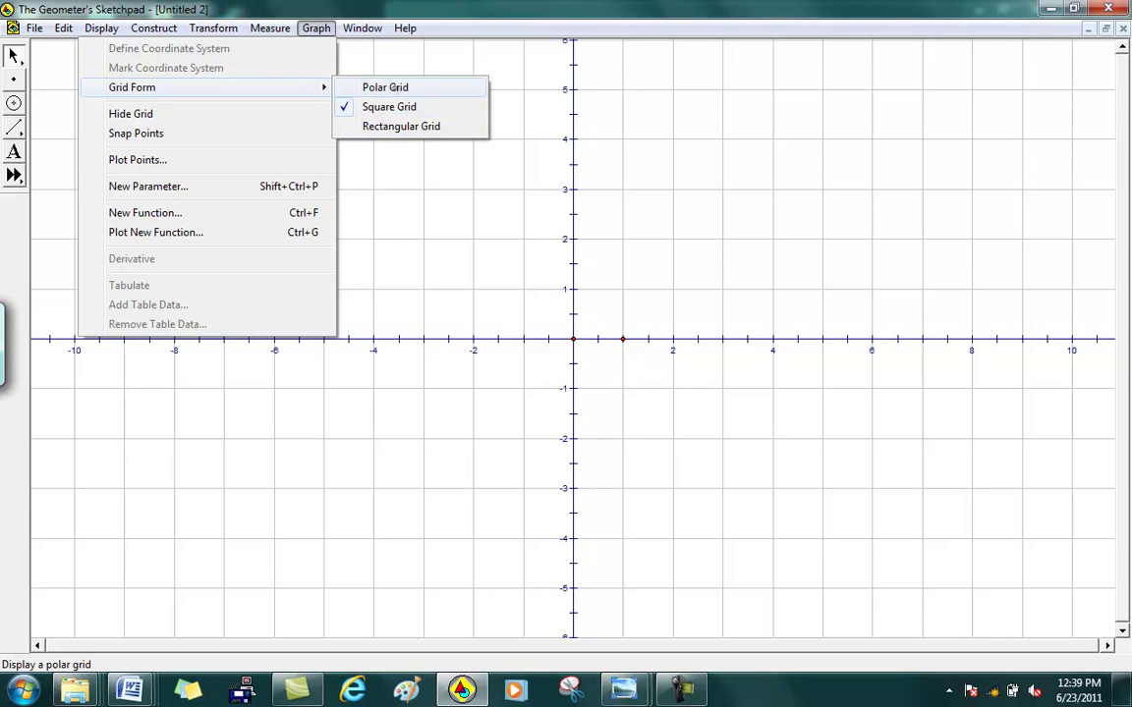
left_click(315, 30)
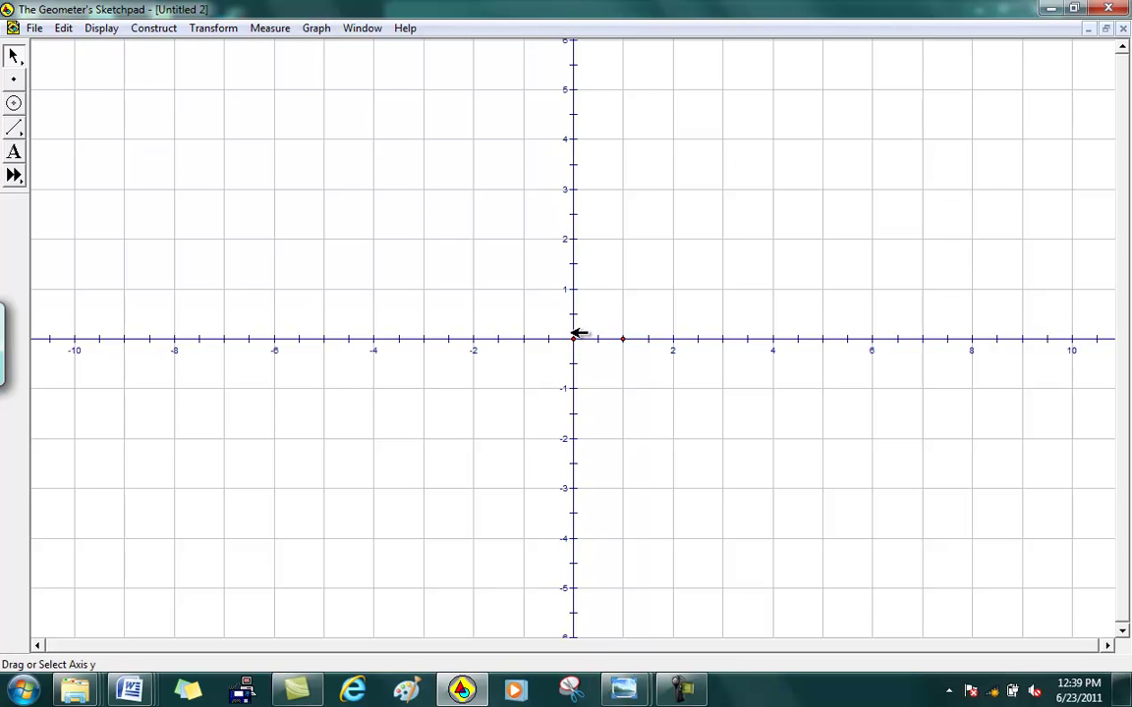
Step: Place a point on the x-axis at x = 4
left_click(14, 78)
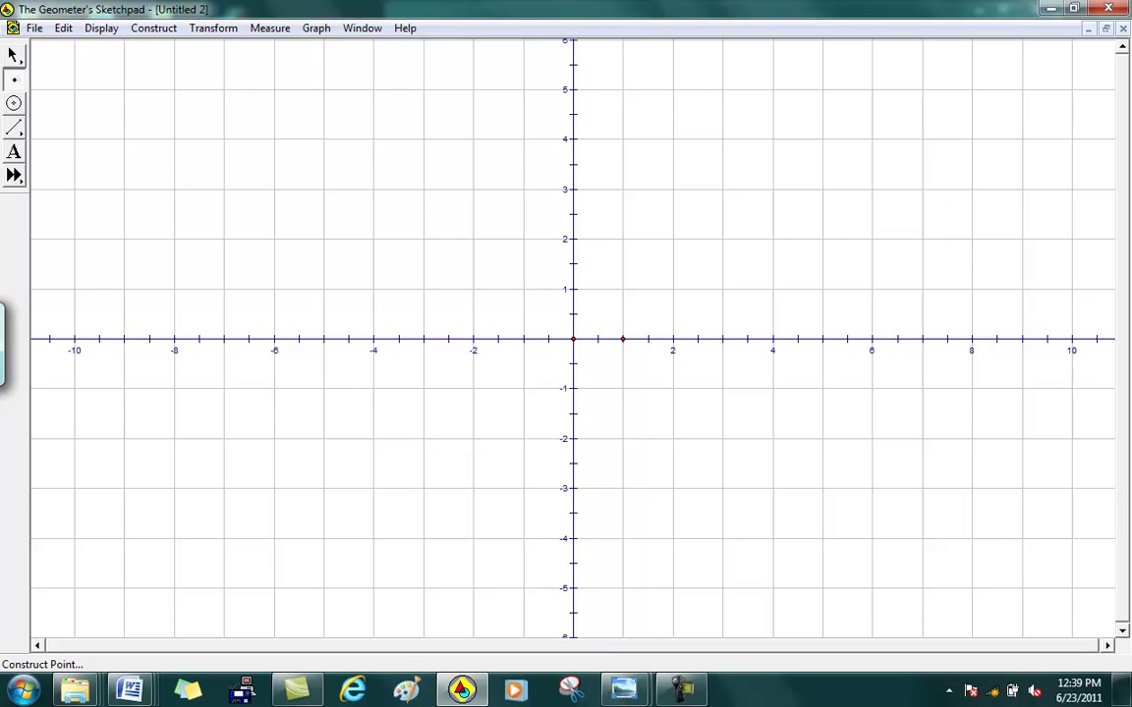
left_click(775, 341)
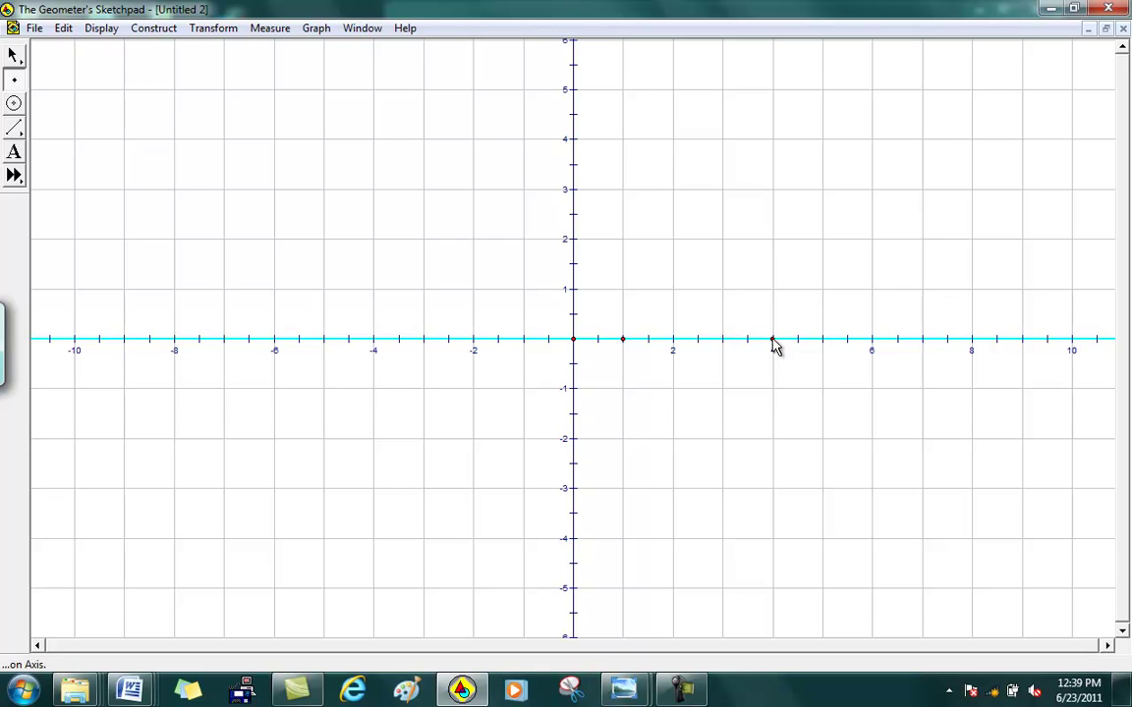
left_click(775, 341)
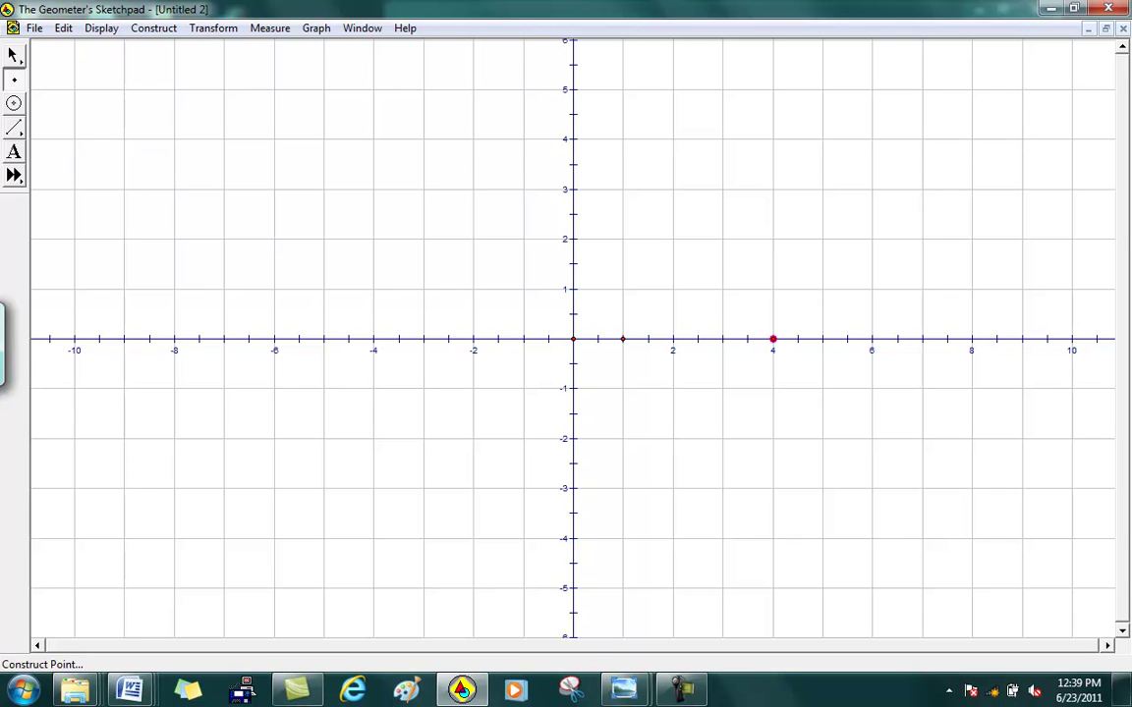
left_click(13, 56)
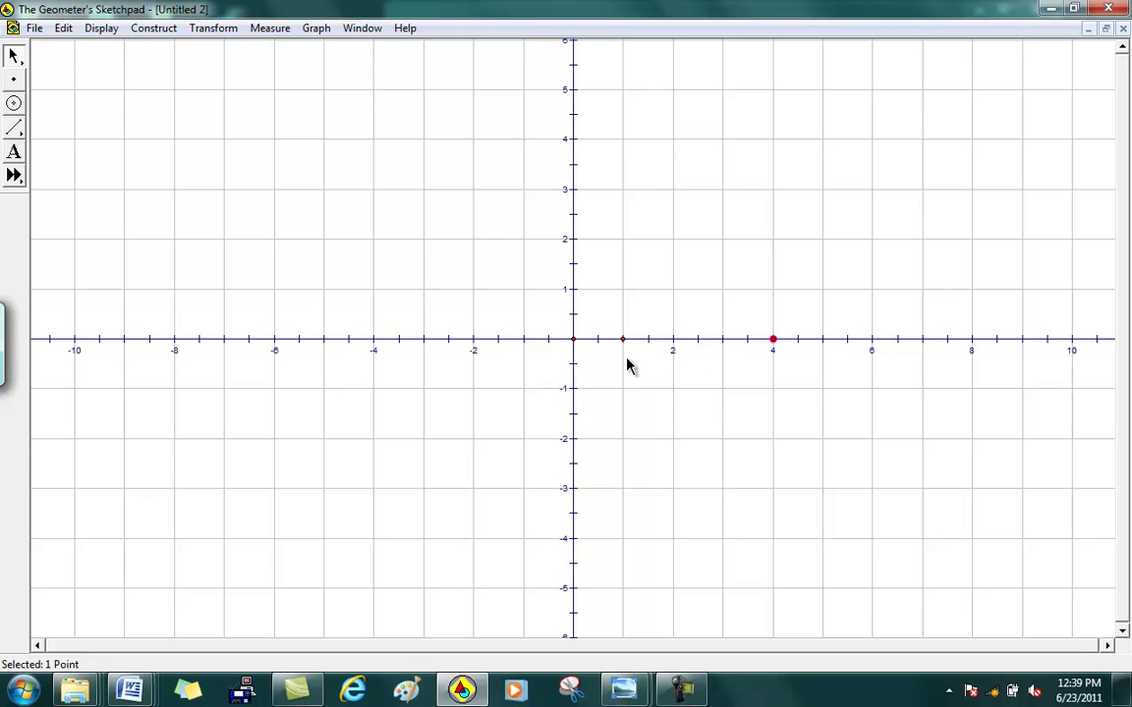
Step: Select the origin and the point at x = 4 together
left_click(575, 339)
left_click(775, 339)
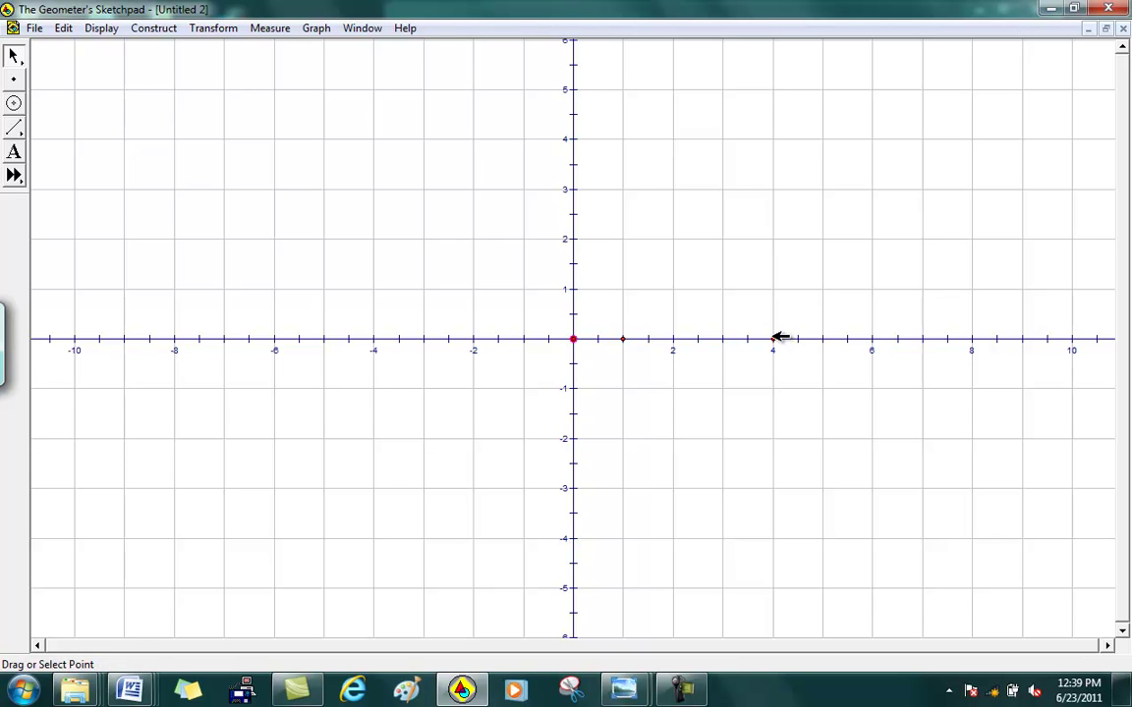
left_click(773, 338)
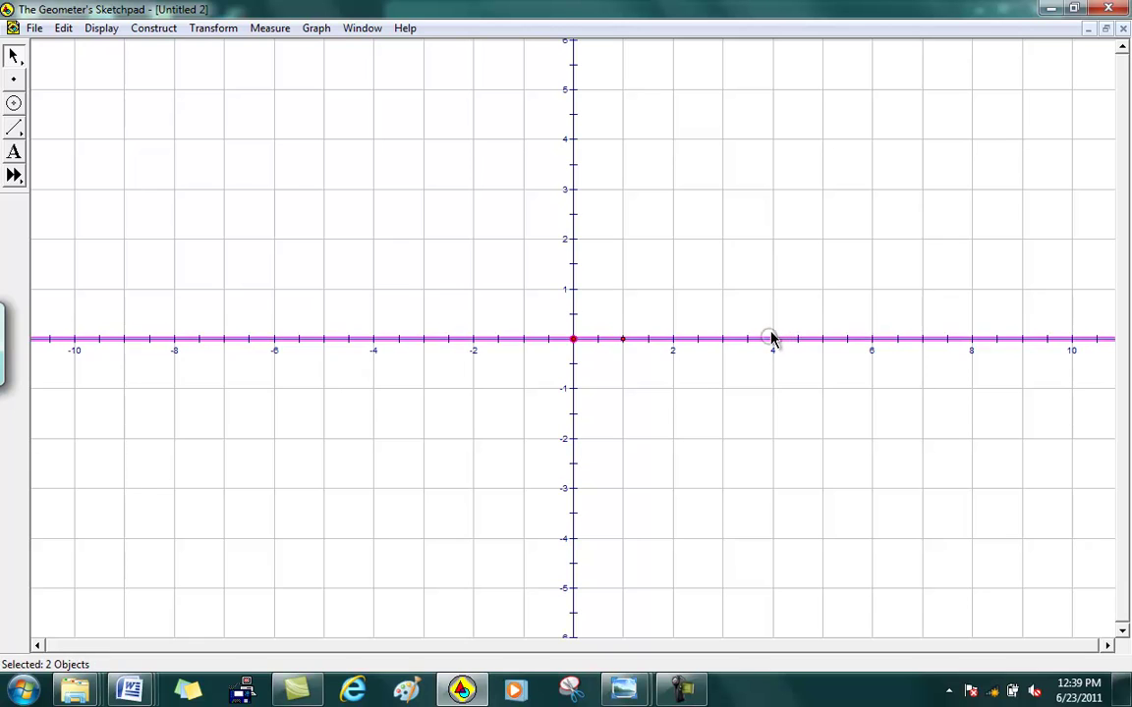
left_click(791, 294)
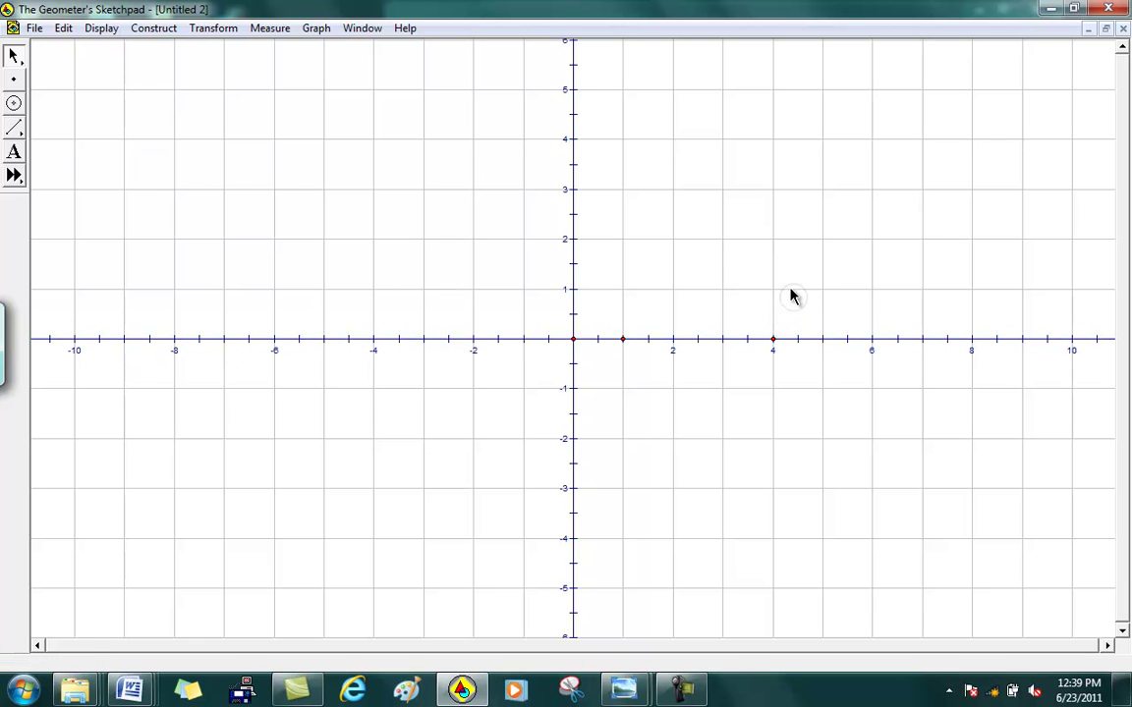
left_click(772, 338)
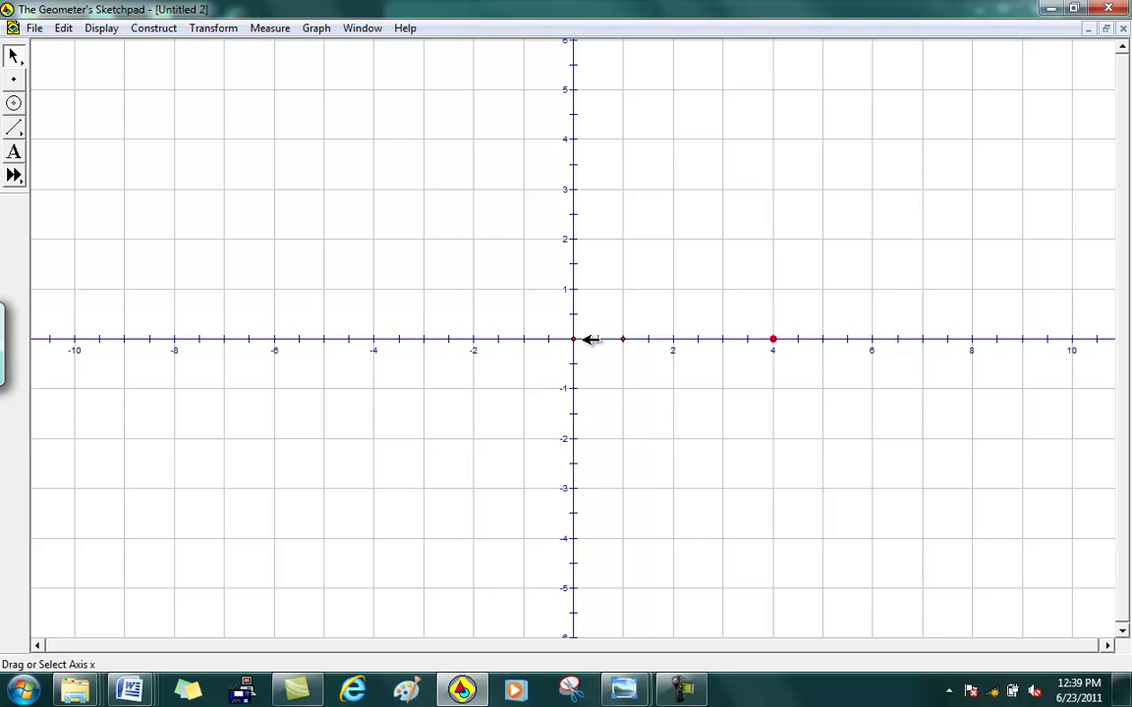
left_click(772, 340)
left_click(573, 339)
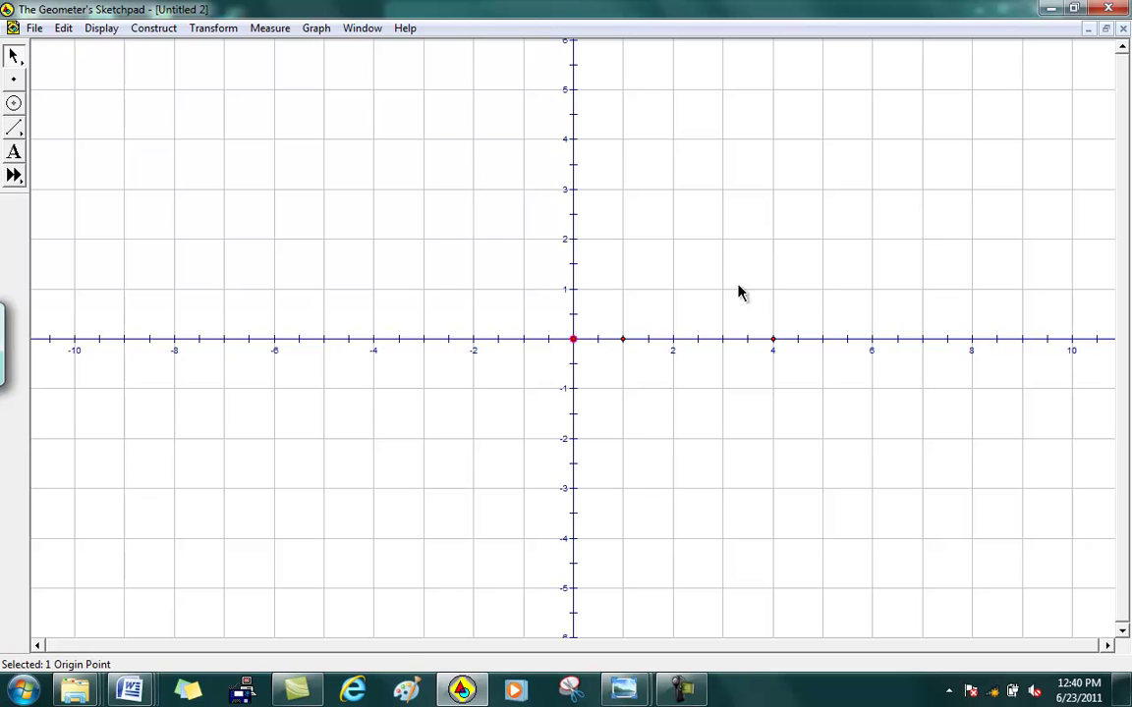
left_click(772, 338)
Step: Construct a circle by center+point from the origin through the x = 4 point
left_click(153, 28)
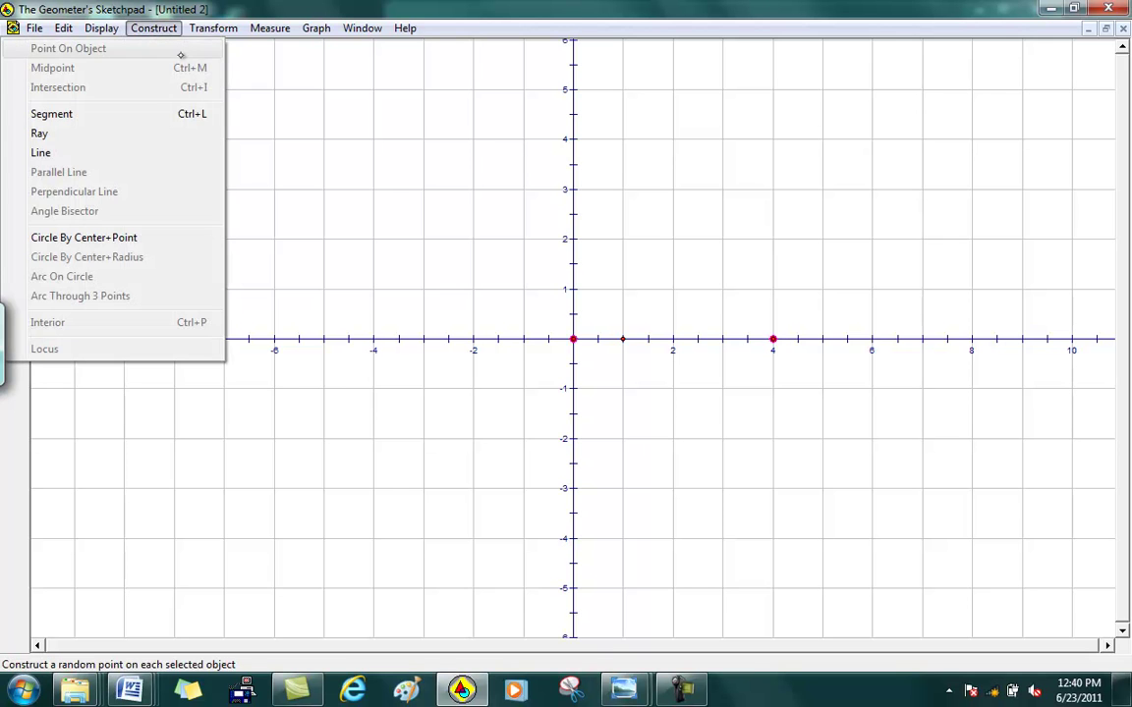
left_click(138, 239)
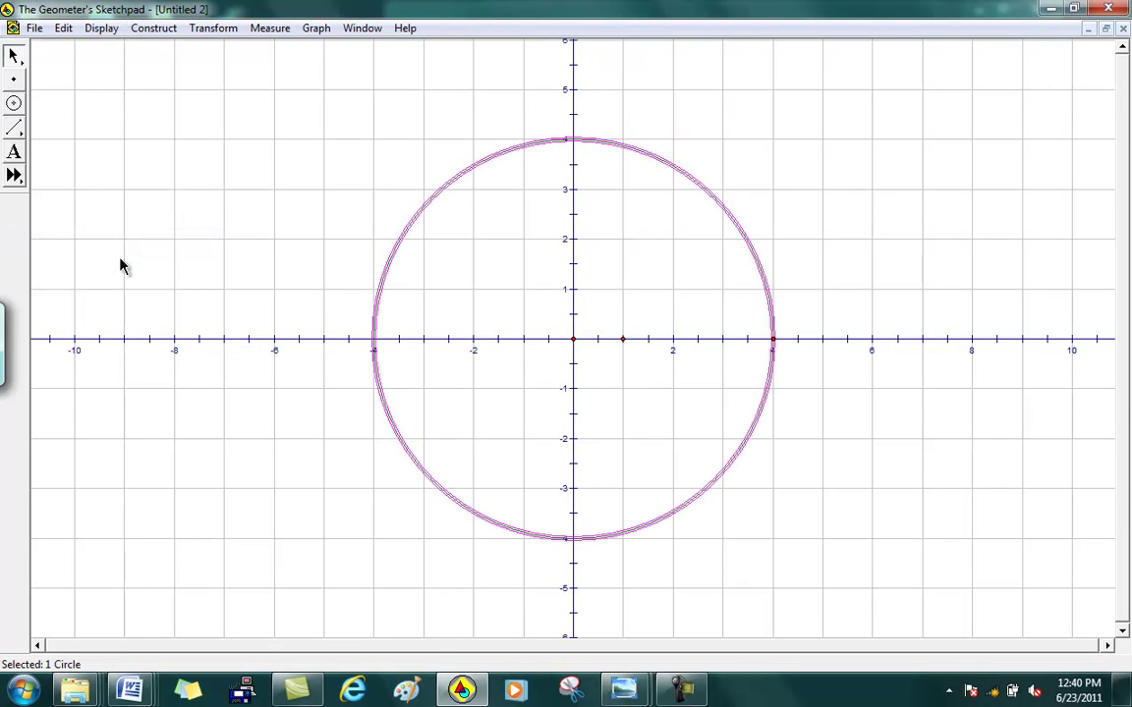
left_click(101, 28)
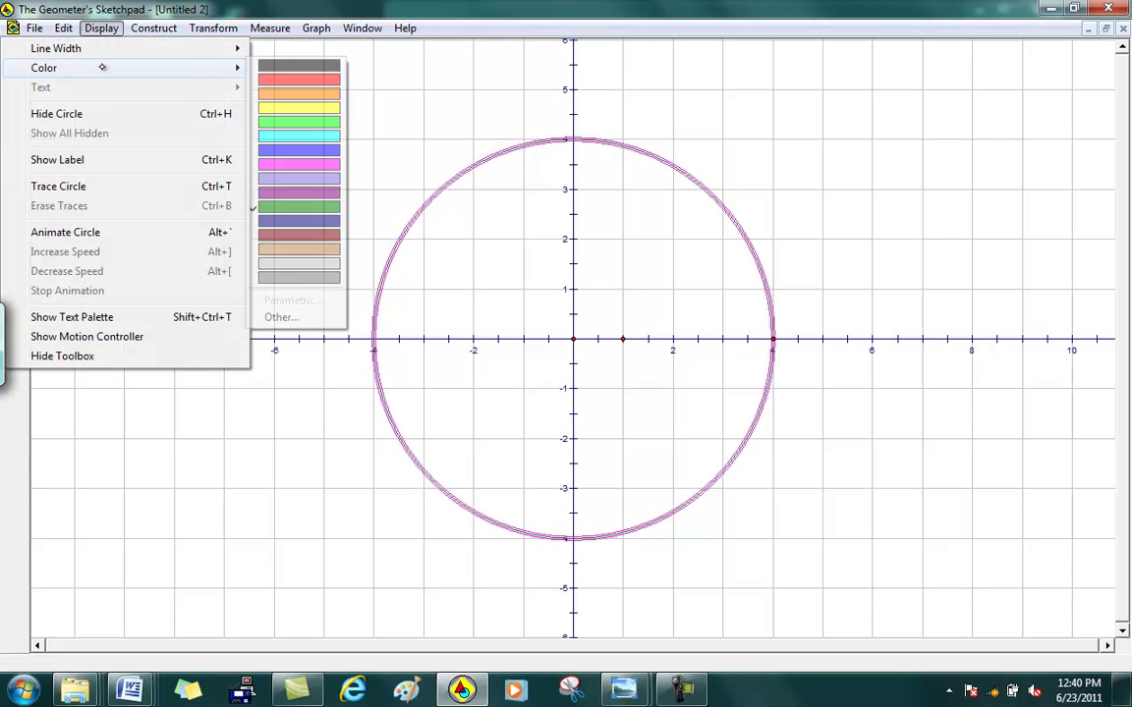
Step: Colour the radius-4 circle red, set its line width to Thick, then deselect it
mouse_move(235, 68)
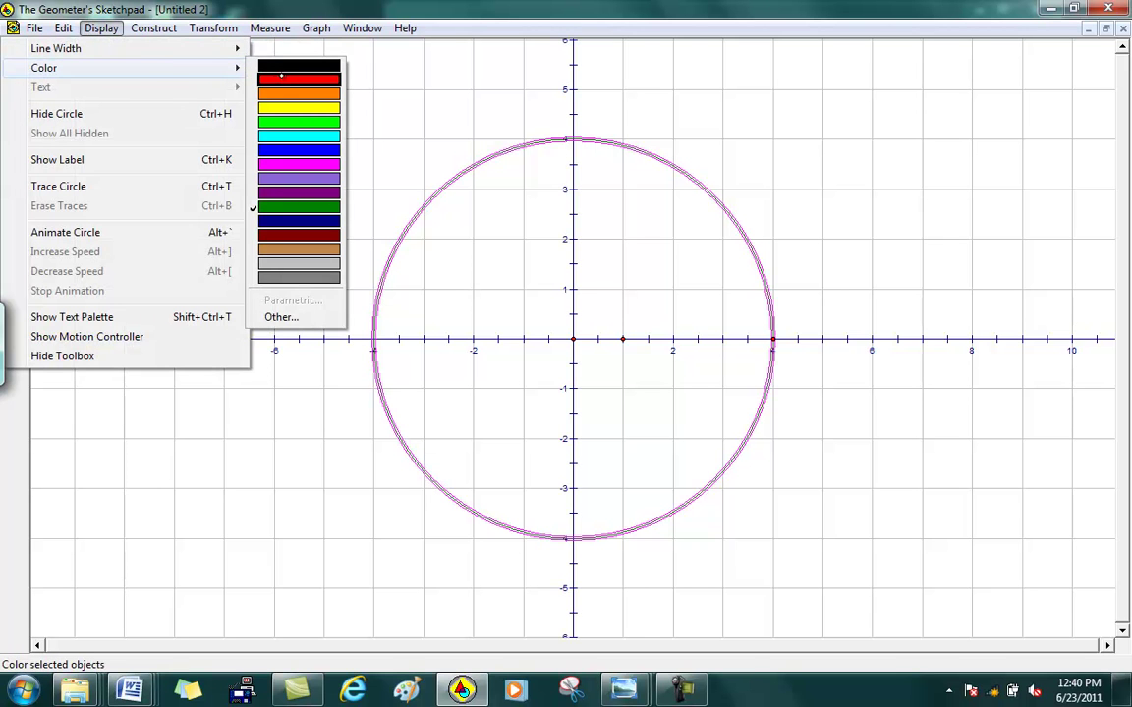
left_click(300, 83)
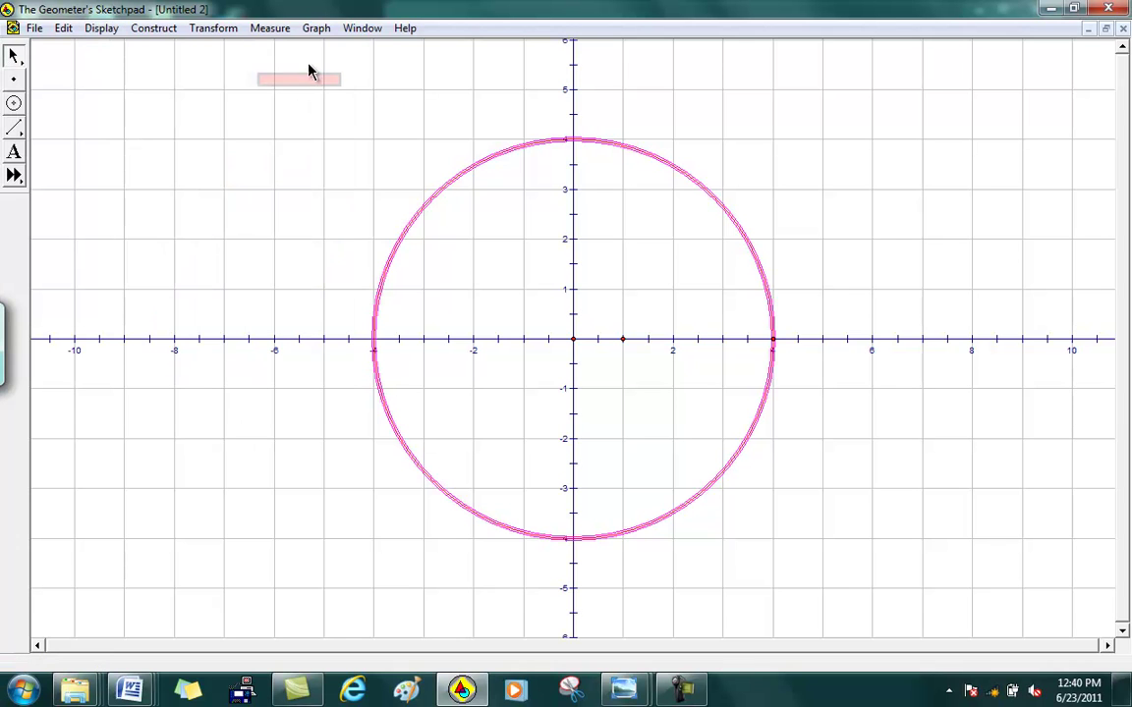
left_click(102, 28)
mouse_move(146, 48)
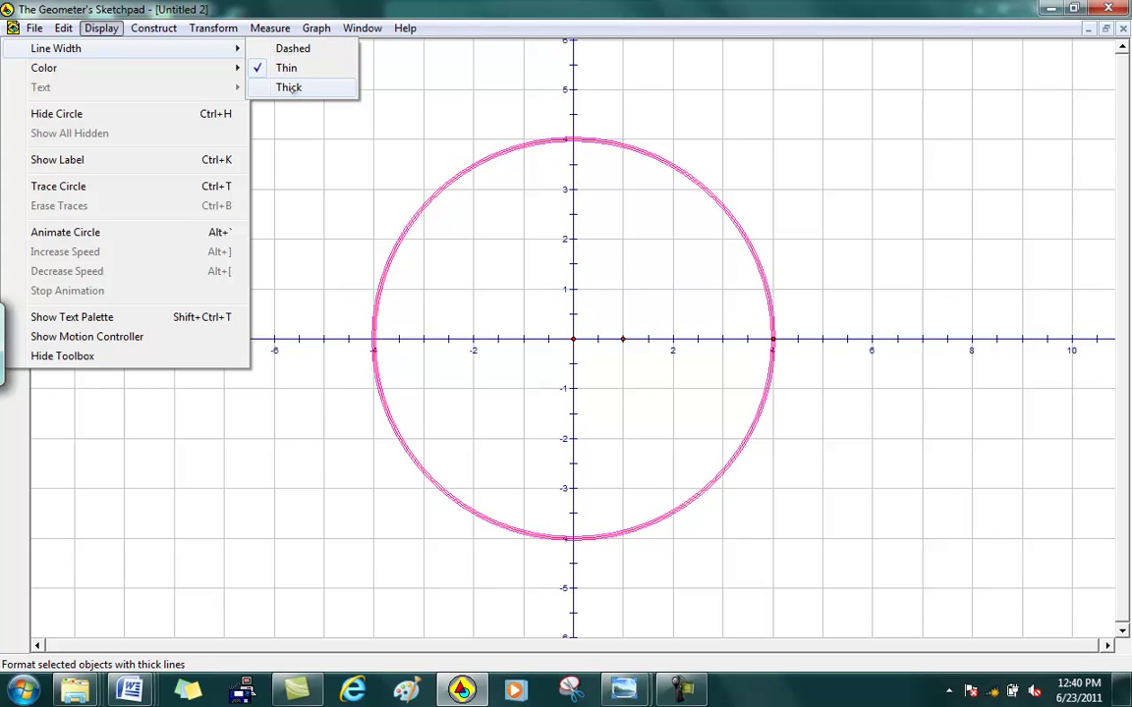
left_click(289, 87)
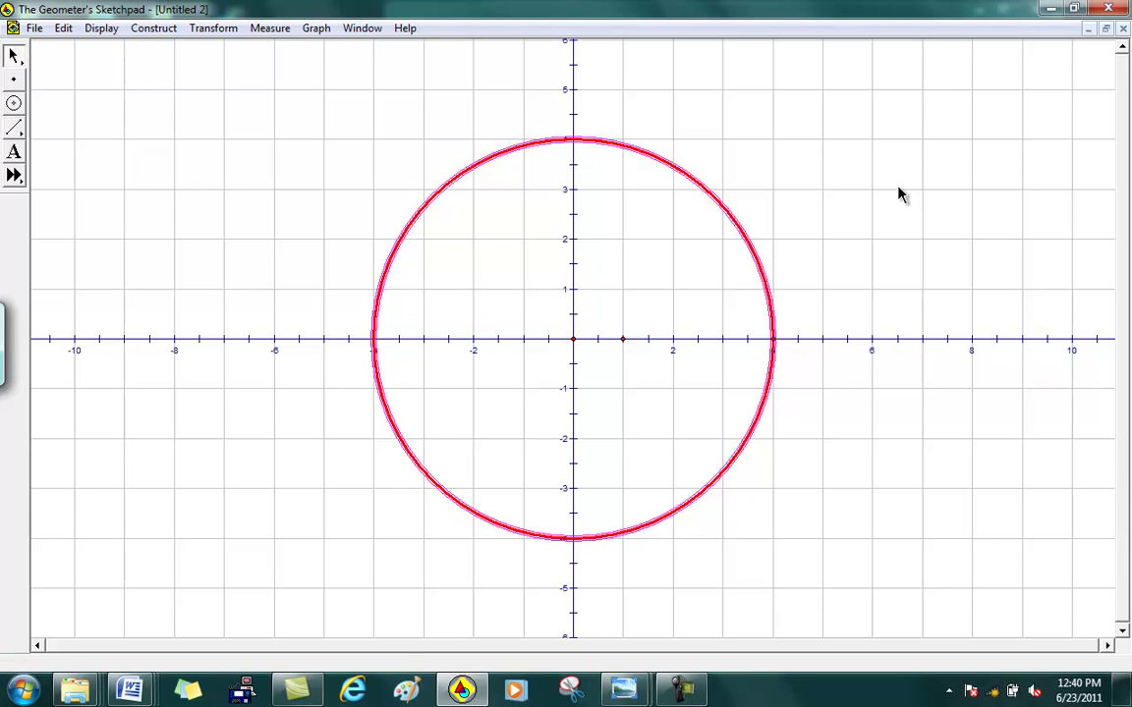
left_click(848, 169)
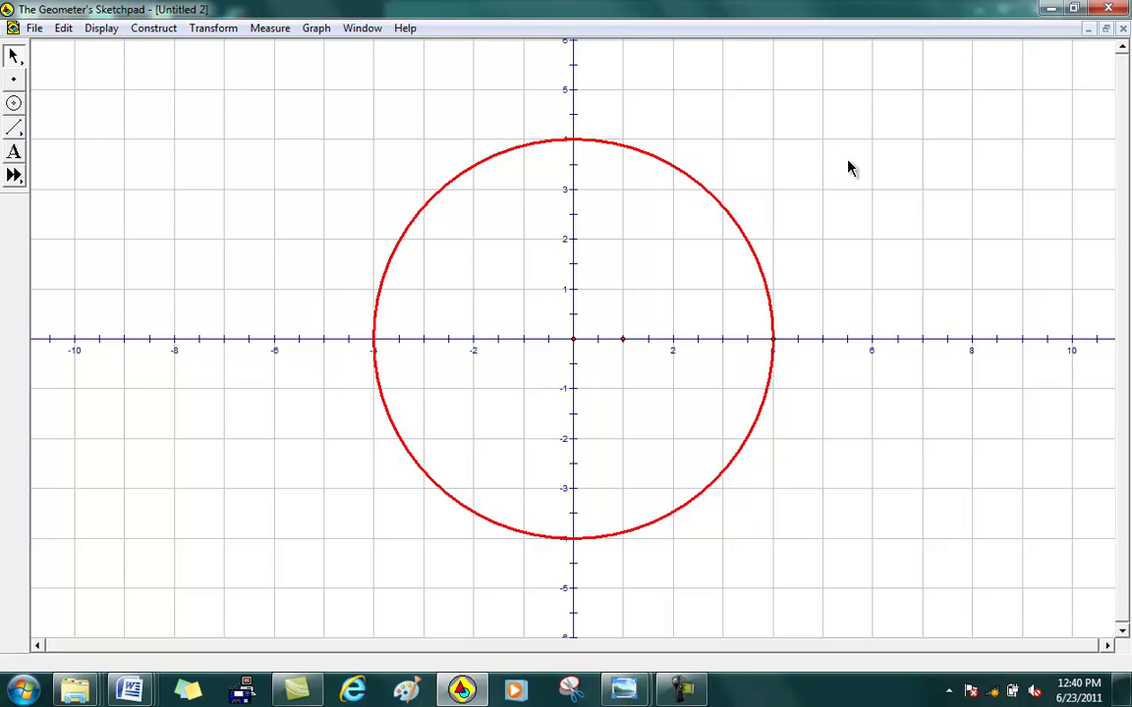
Step: Place a point below the x-axis to the right of the circle
left_click(13, 82)
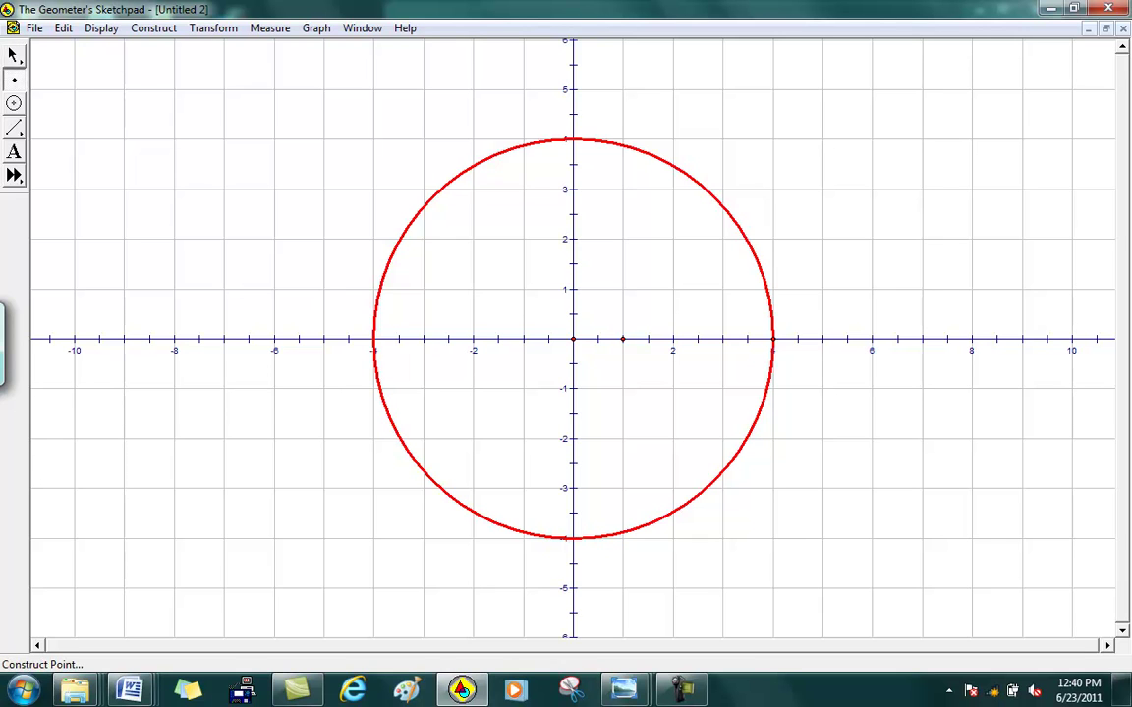
left_click(818, 459)
left_click_drag(817, 414, 852, 411)
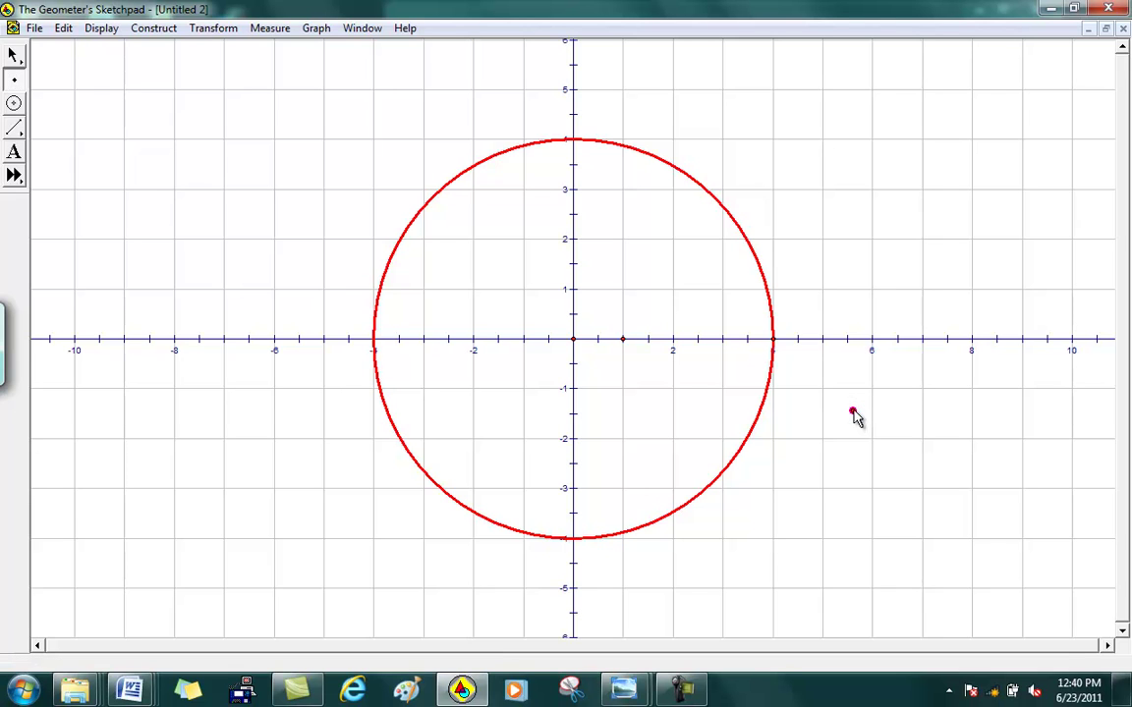
key("Escape")
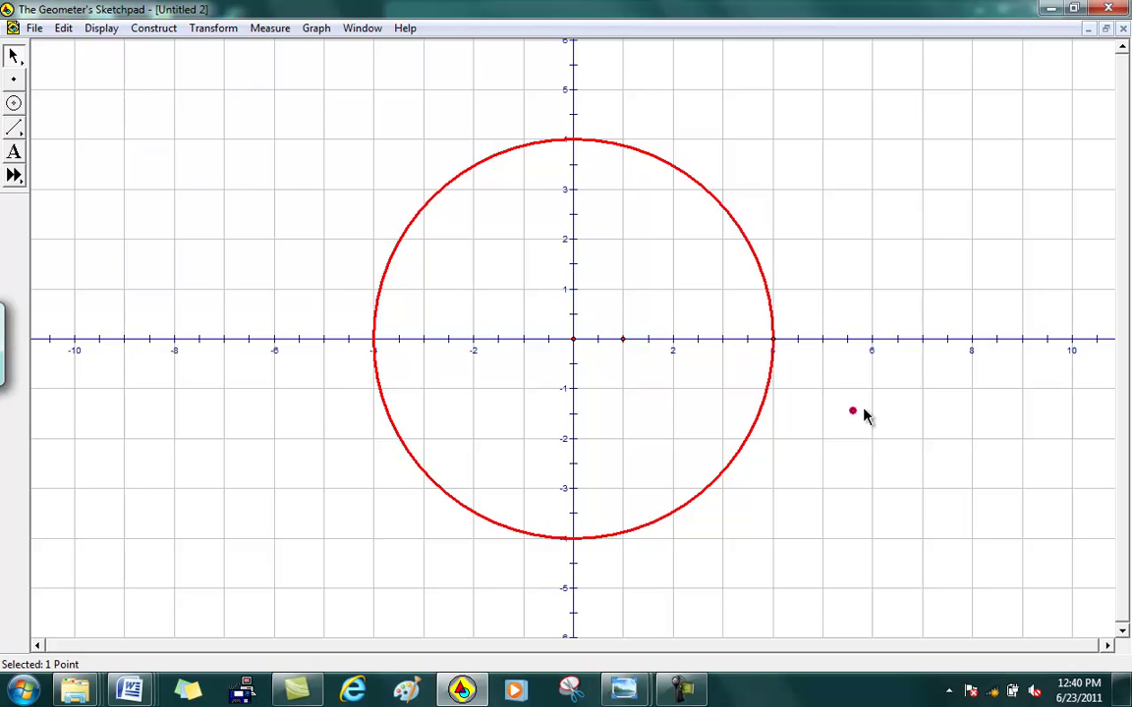
Step: Select the new point outside the circle
left_click(155, 28)
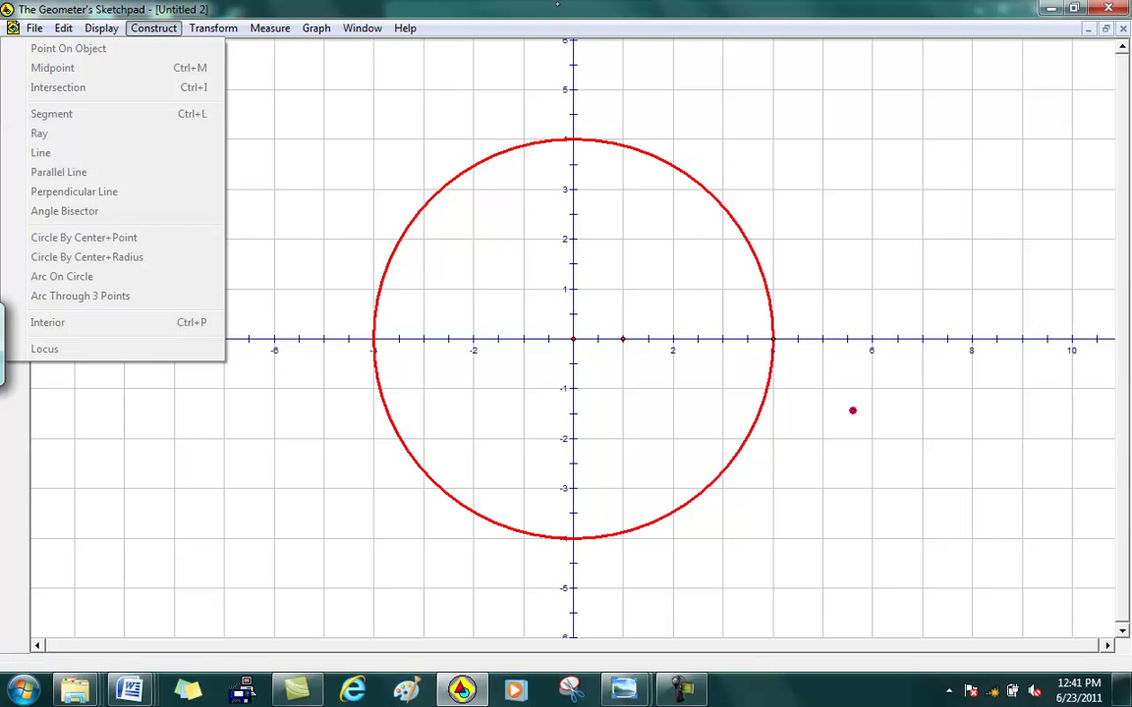
left_click(506, 8)
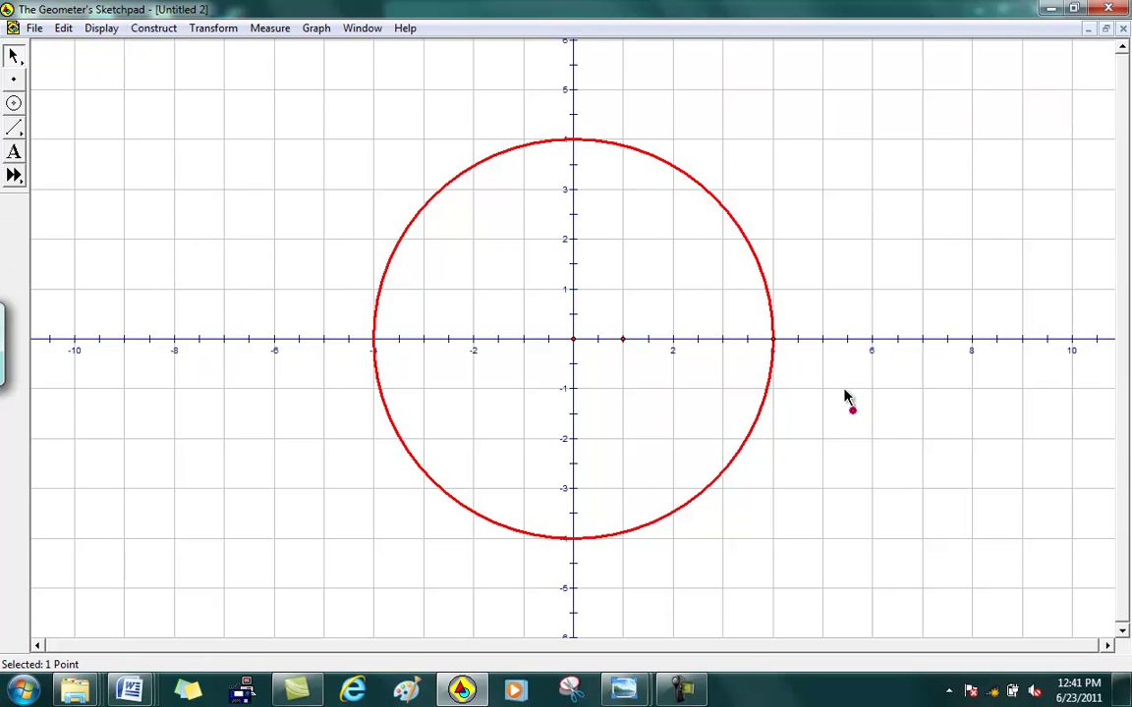
left_click(886, 489)
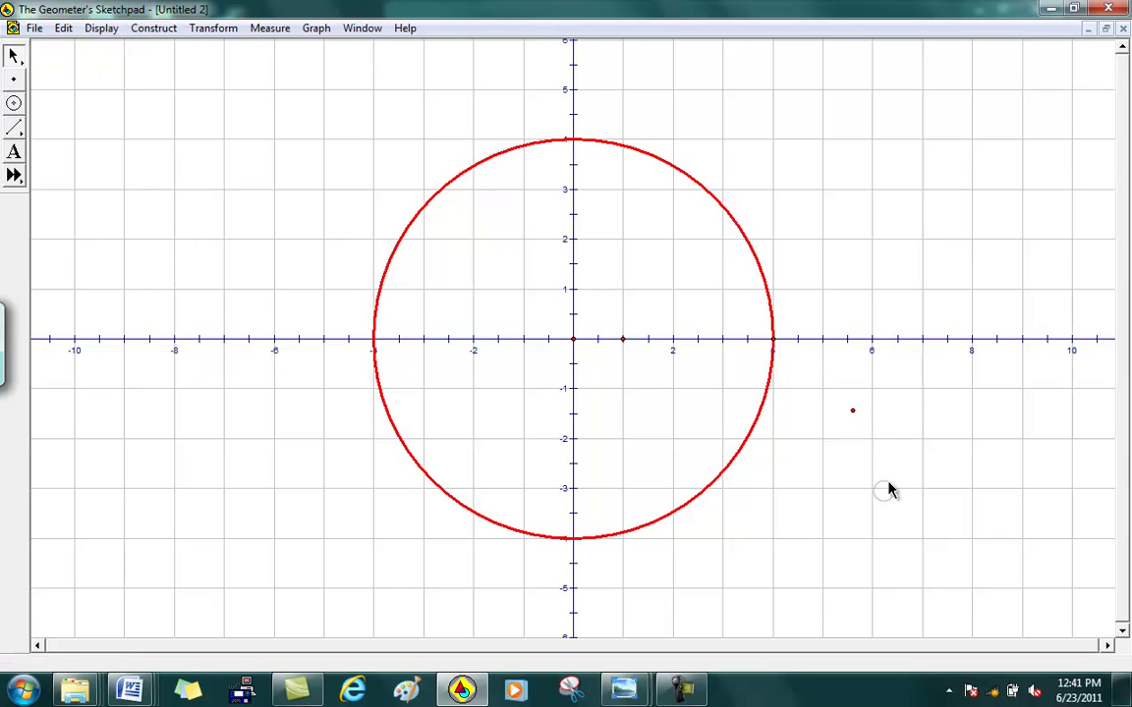
left_click(853, 411)
left_click(165, 28)
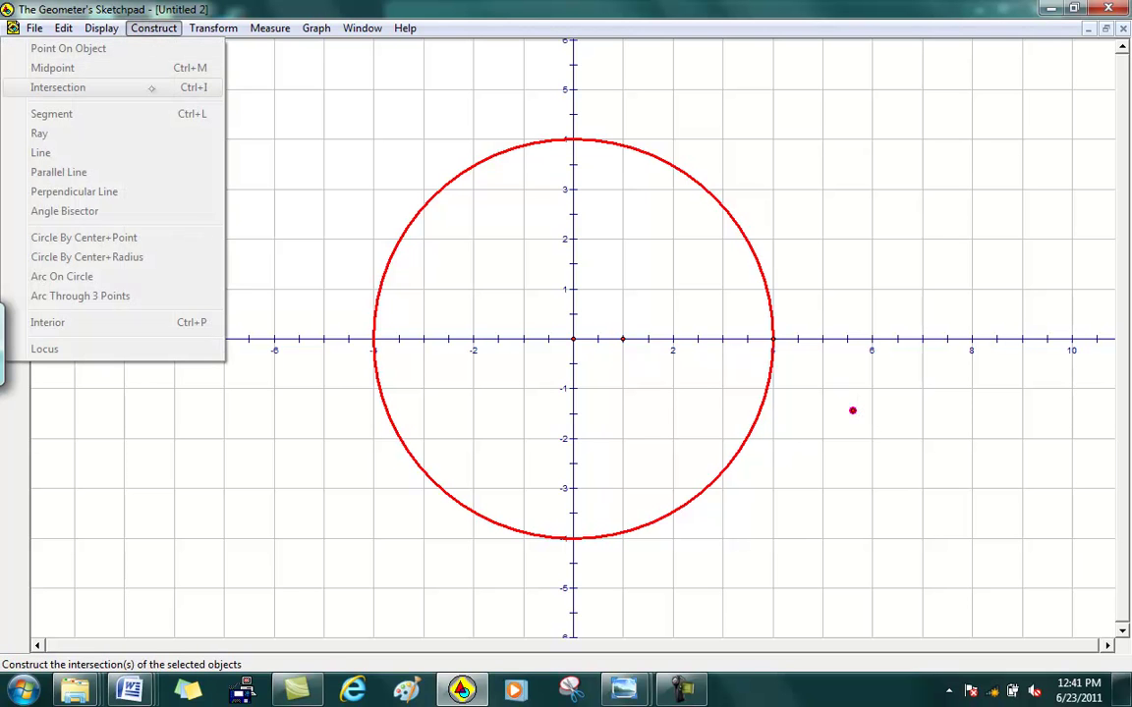
left_click(149, 30)
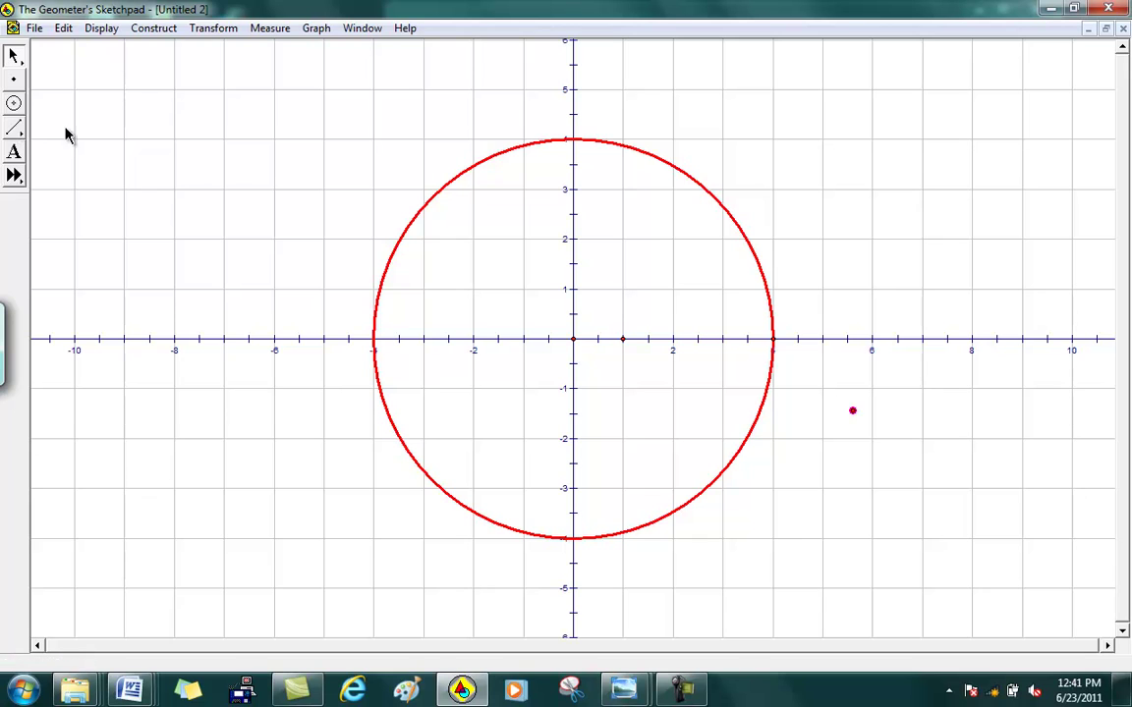
Step: Draw a segment from the new point across the circle, then cut it
left_click(13, 127)
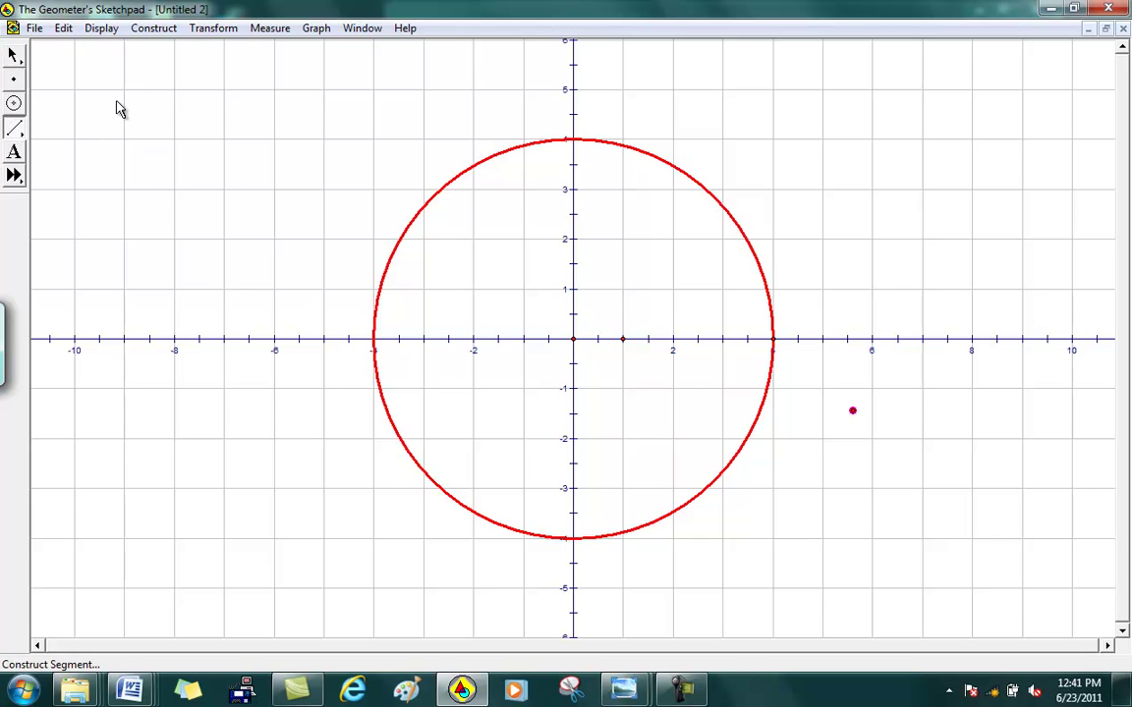
left_click_drag(853, 417, 178, 517)
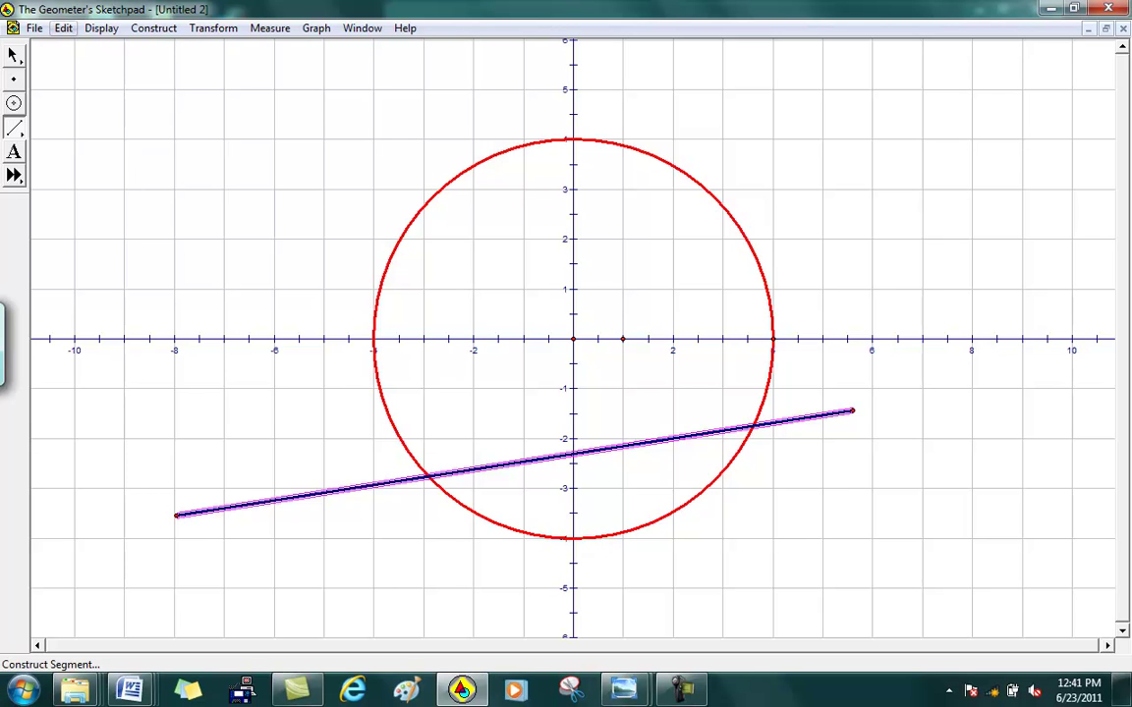
left_click(63, 28)
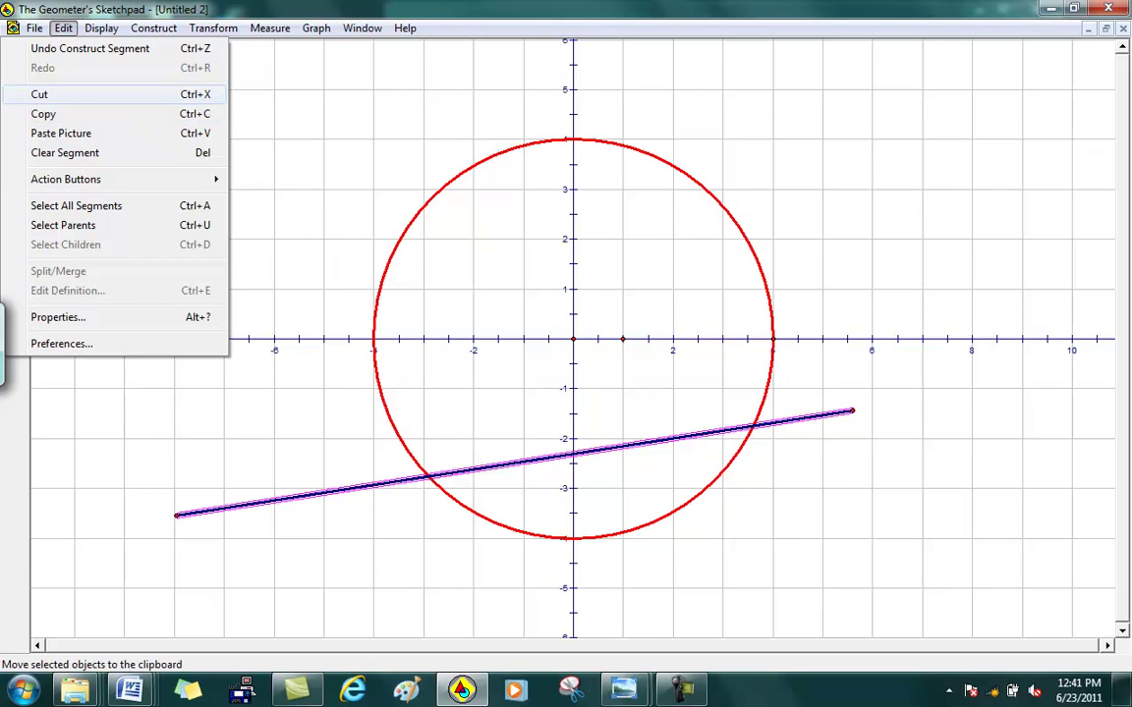
left_click(58, 93)
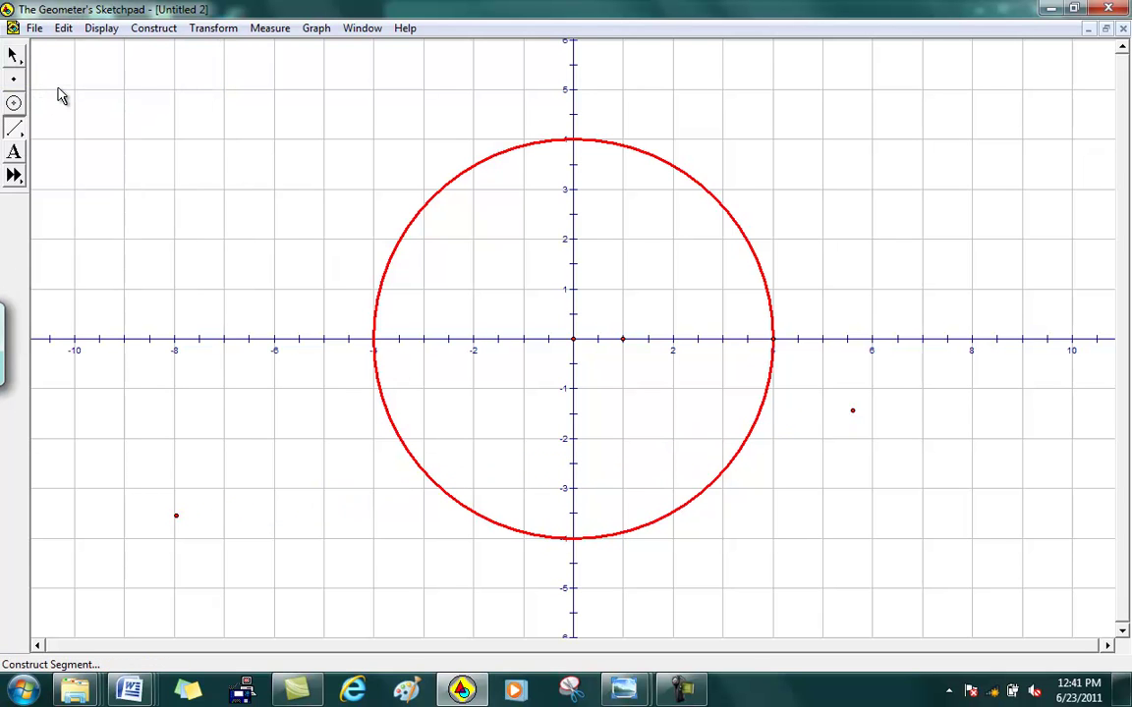
Step: Place a point on the circle's upper-left edge
key("shift+Up")
key("shift+Up")
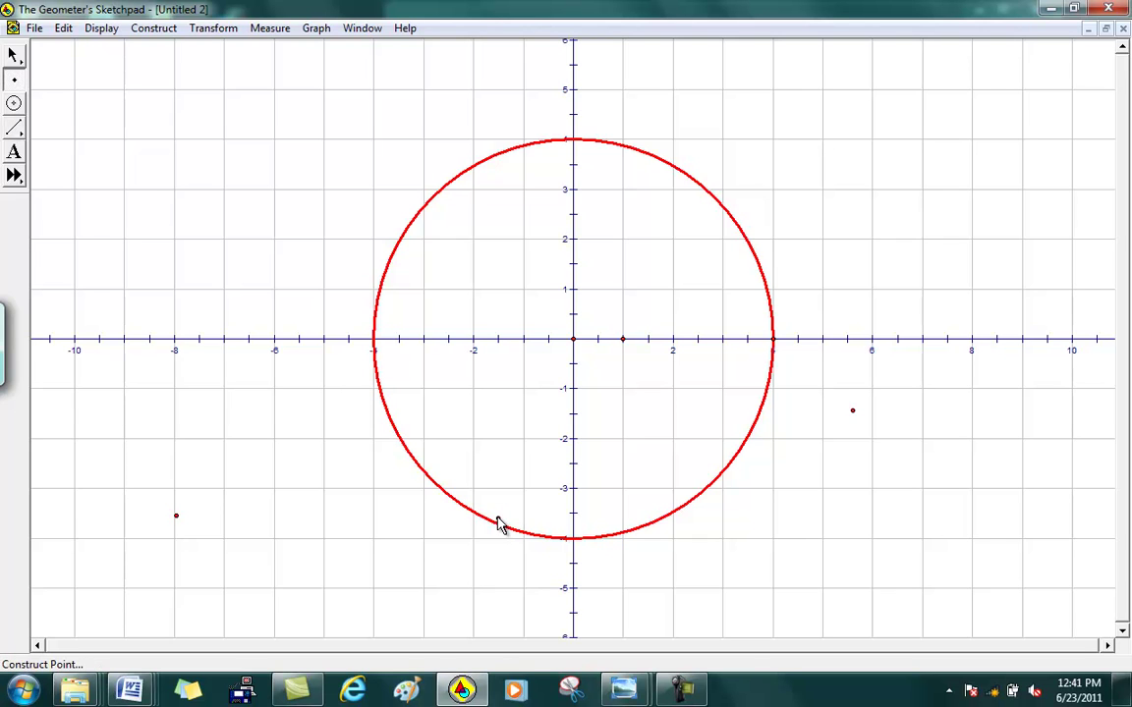
left_click(638, 498)
mouse_move(637, 498)
left_mouse_down()
mouse_move(394, 427)
mouse_move(480, 525)
mouse_move(634, 499)
left_mouse_up()
left_click(502, 154)
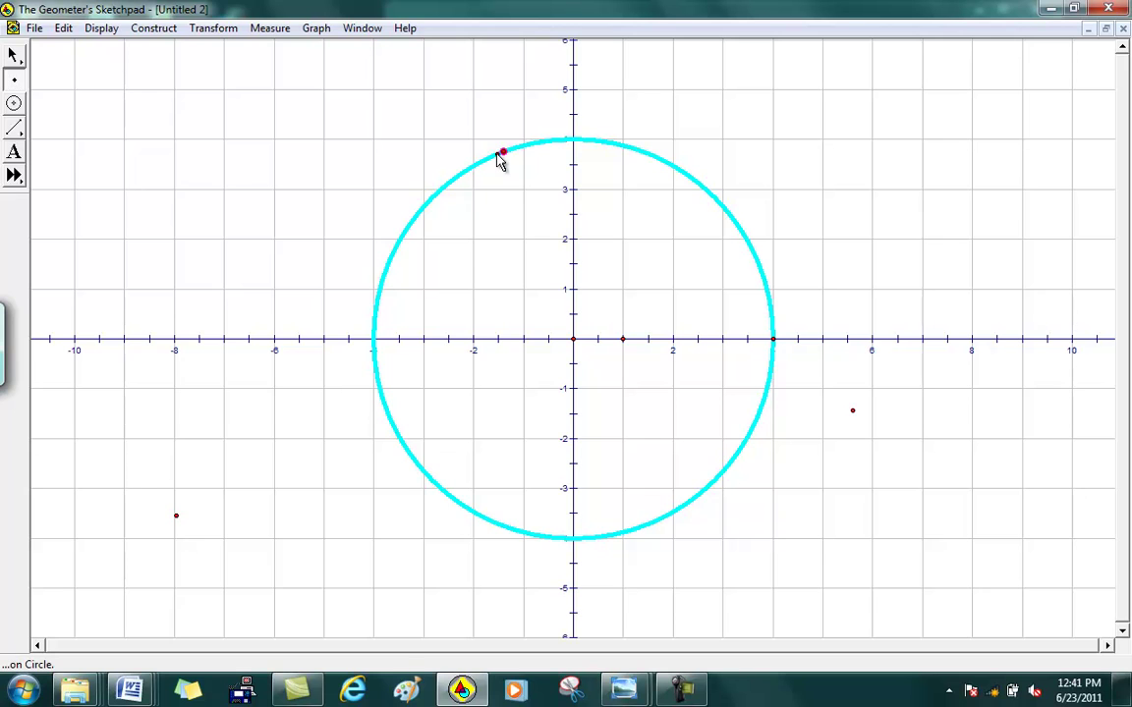
Step: Construct a ray from the lower-right outside point through the circle point
left_click(14, 56)
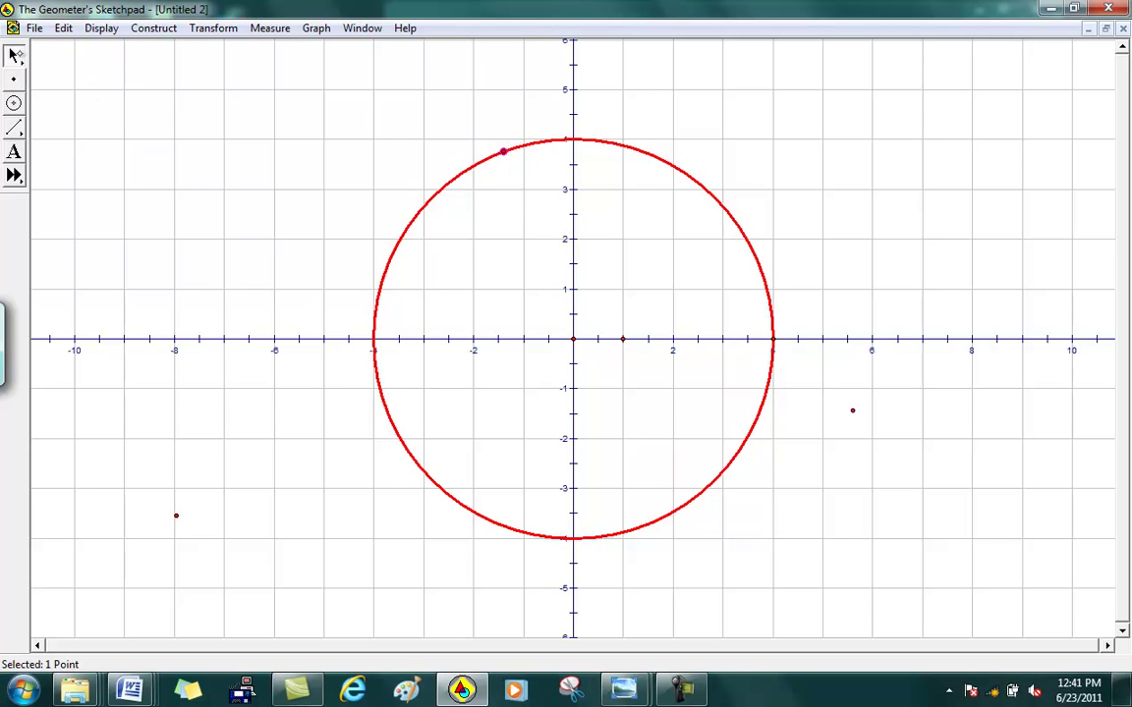
left_click(717, 120)
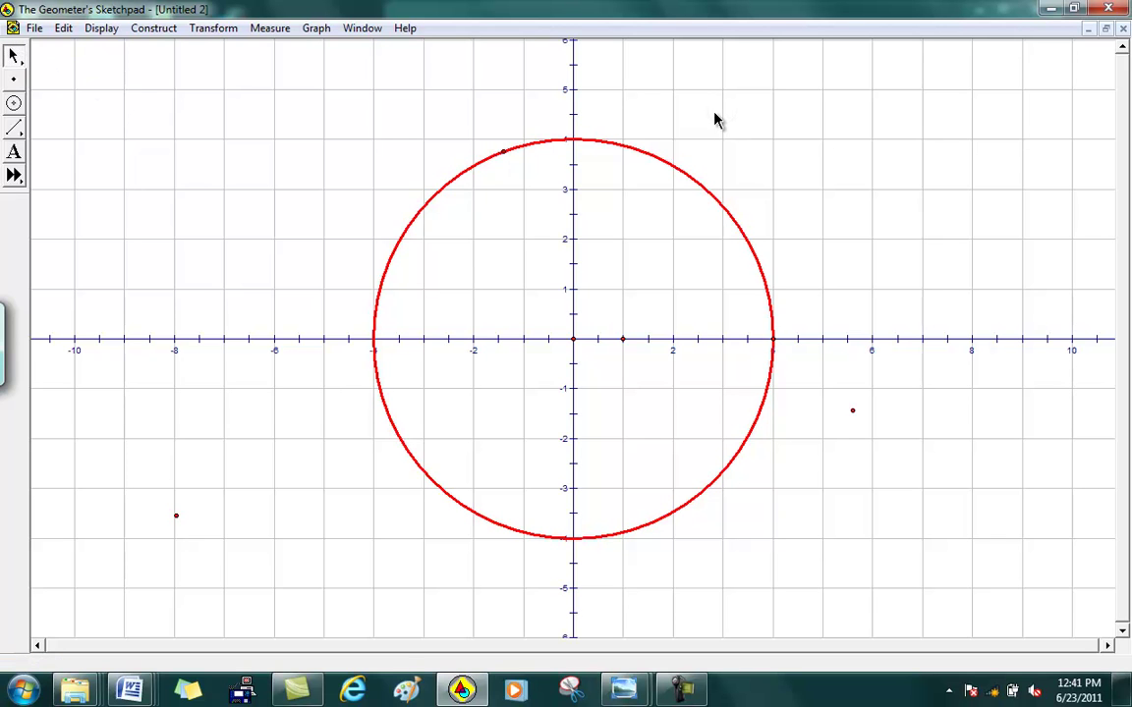
left_click(853, 410)
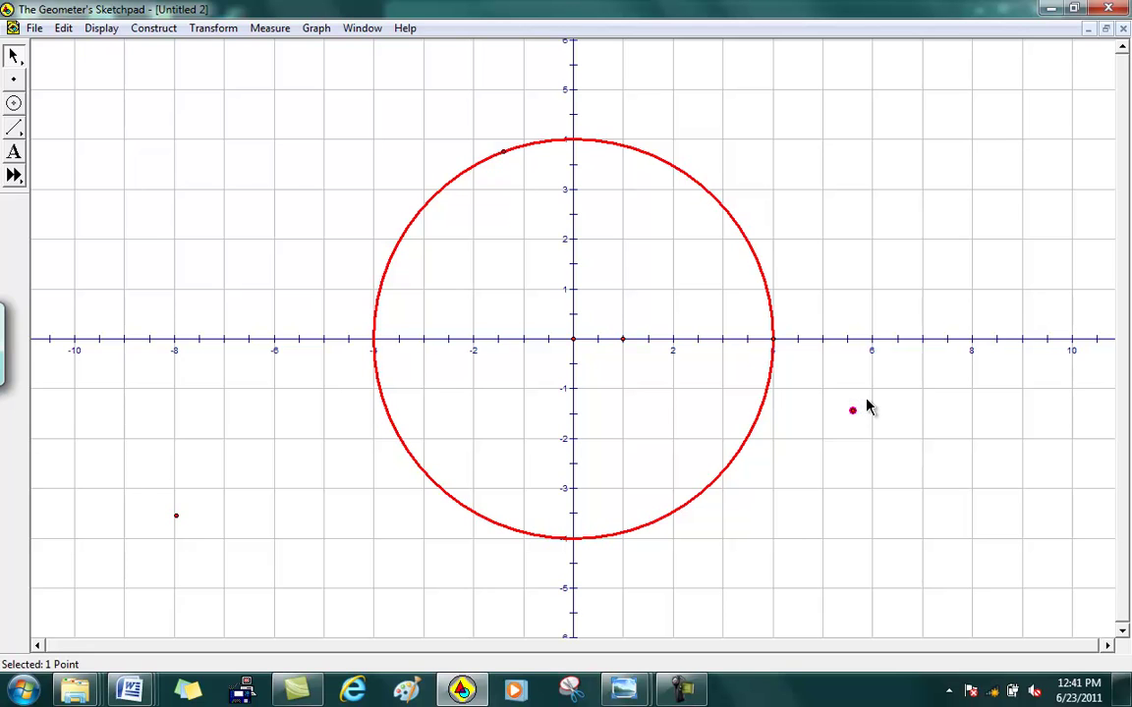
left_click(503, 153)
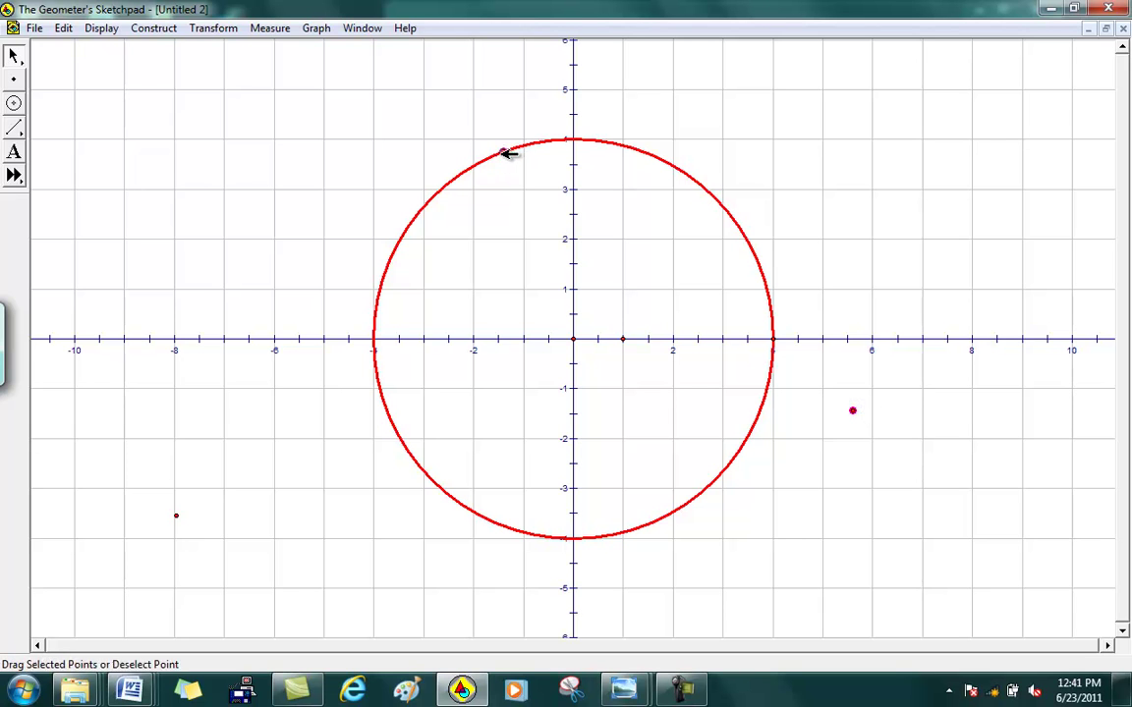
left_click(154, 29)
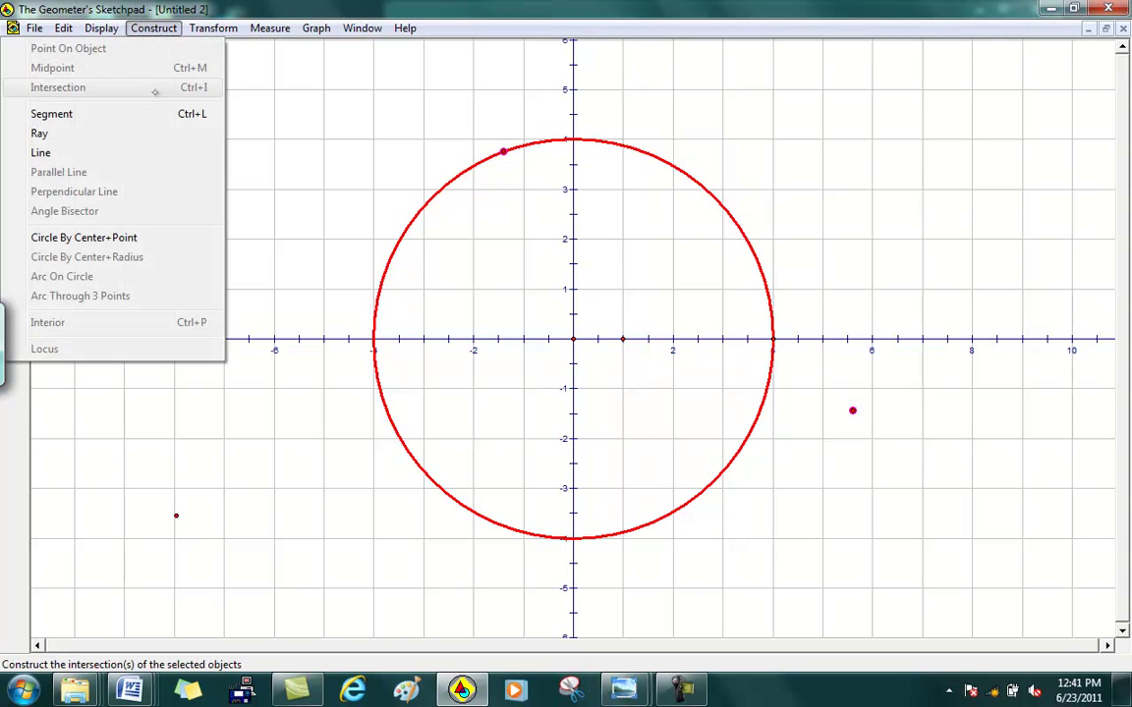
left_click(40, 133)
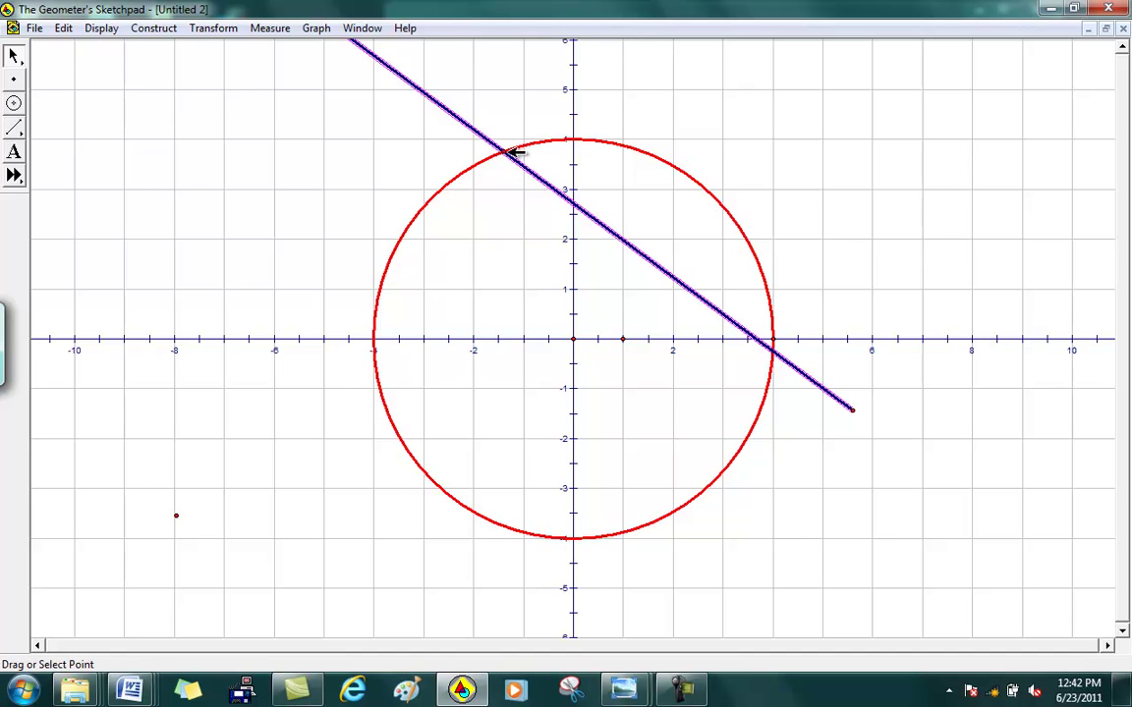
left_click(641, 114)
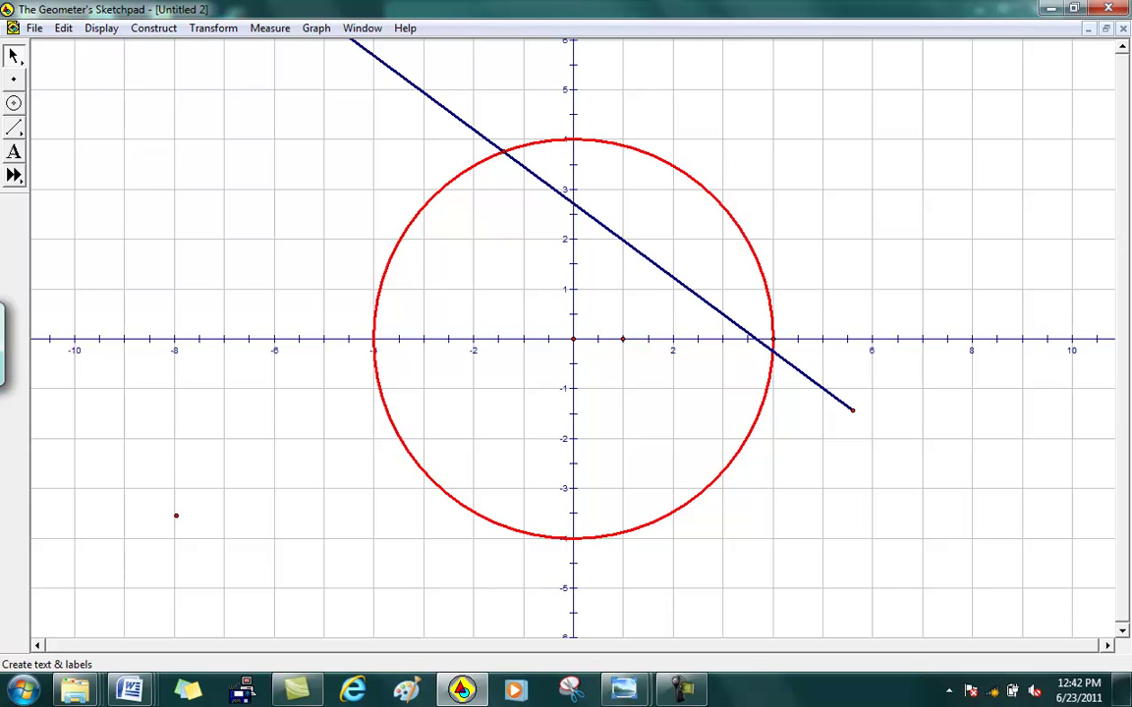
Step: Label the ray's starting point A, placed just below it, in bold 16-point type
left_click(14, 152)
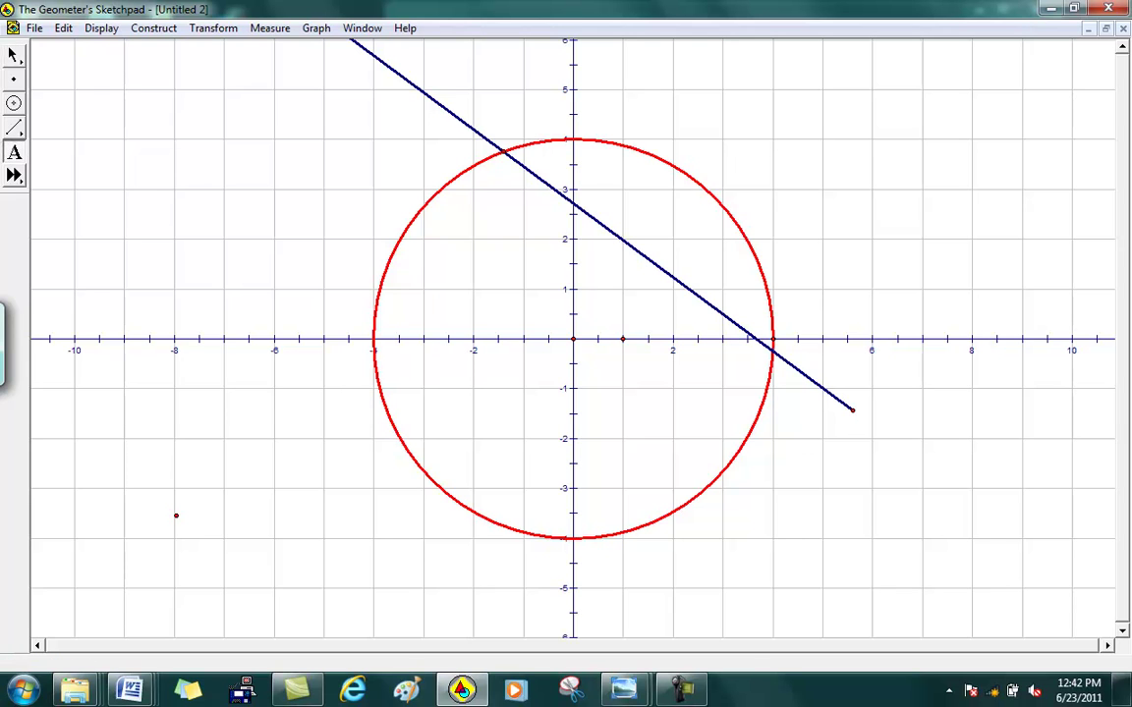
left_click(843, 408)
left_click(848, 409)
left_click_drag(878, 401, 862, 429)
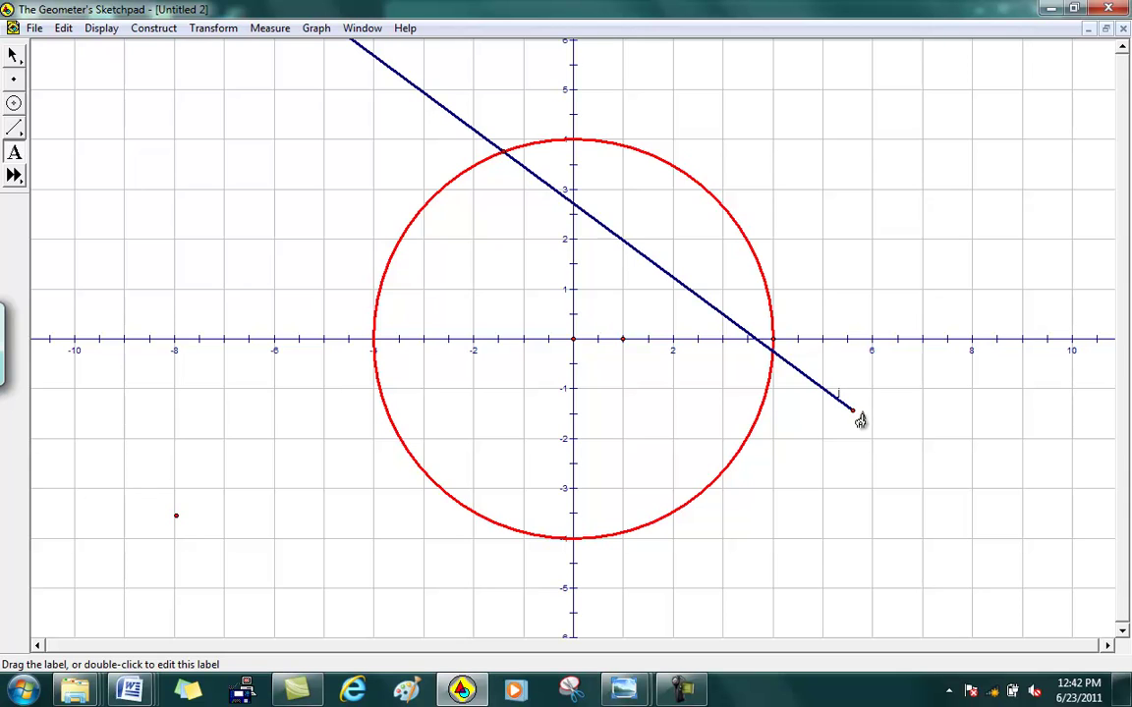
double_click(861, 417)
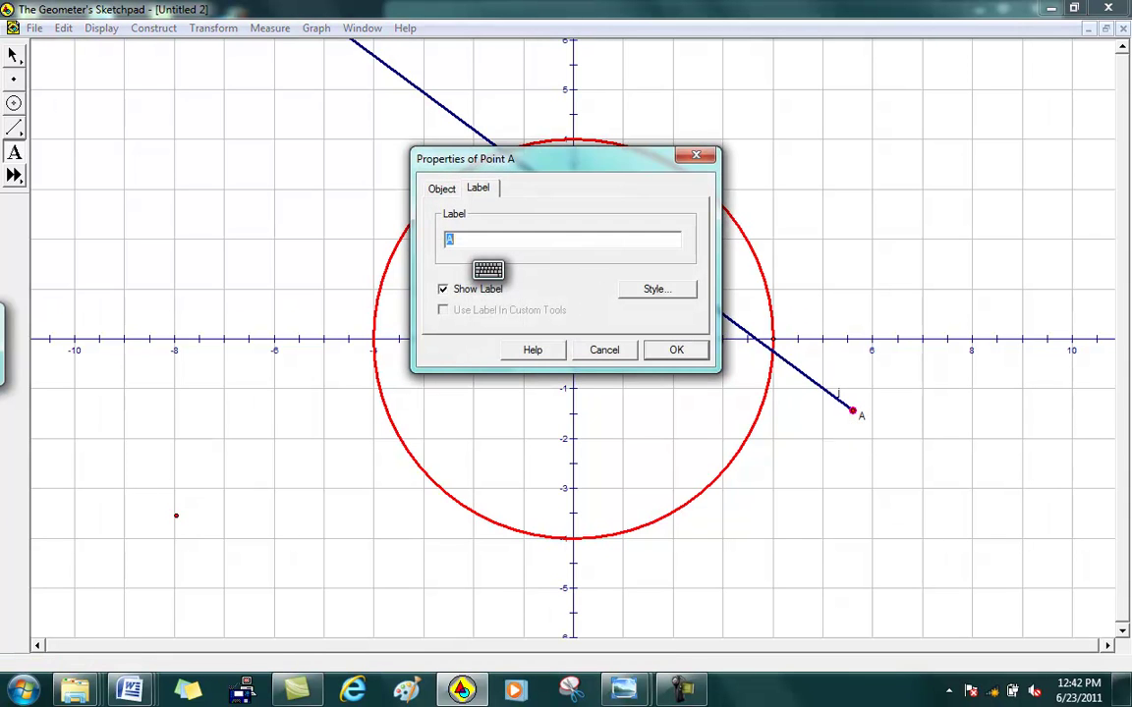
key("alt+s")
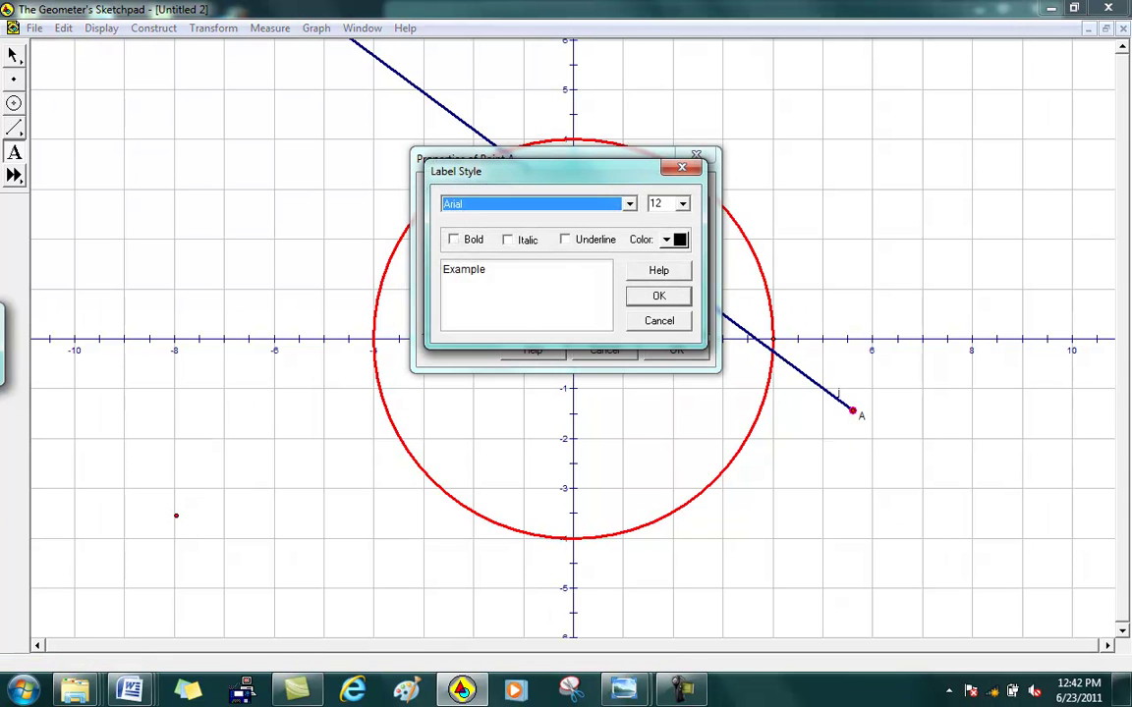
key("alt+b")
left_click(683, 204)
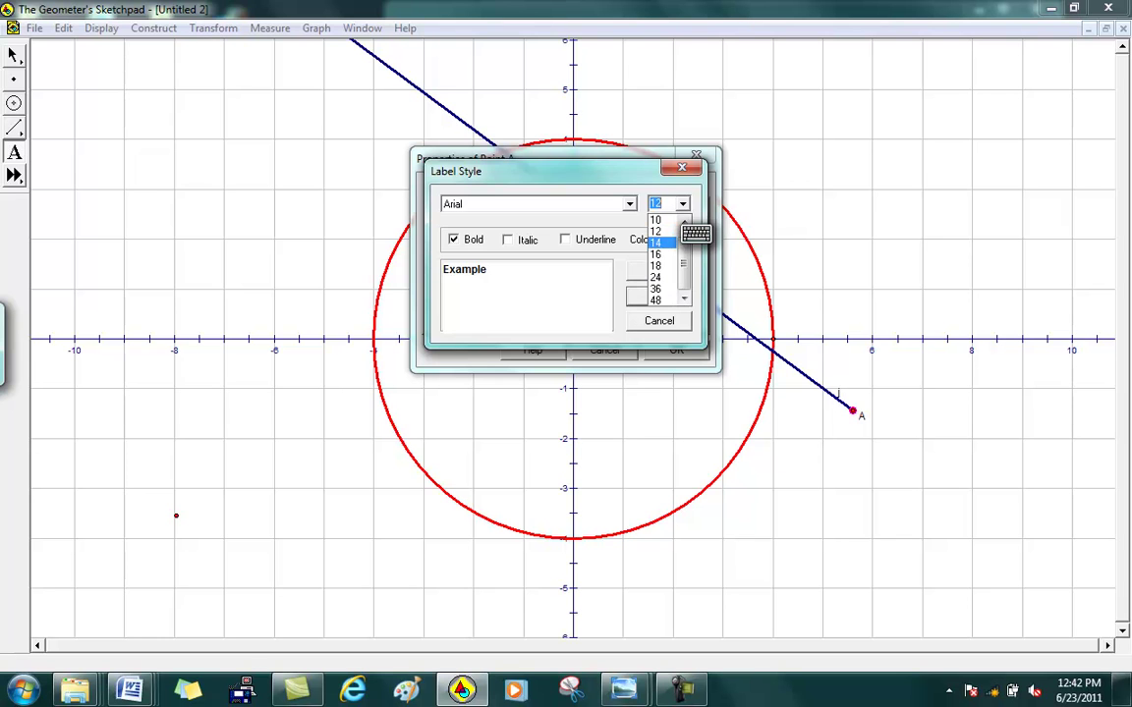
key("Down")
key("Return")
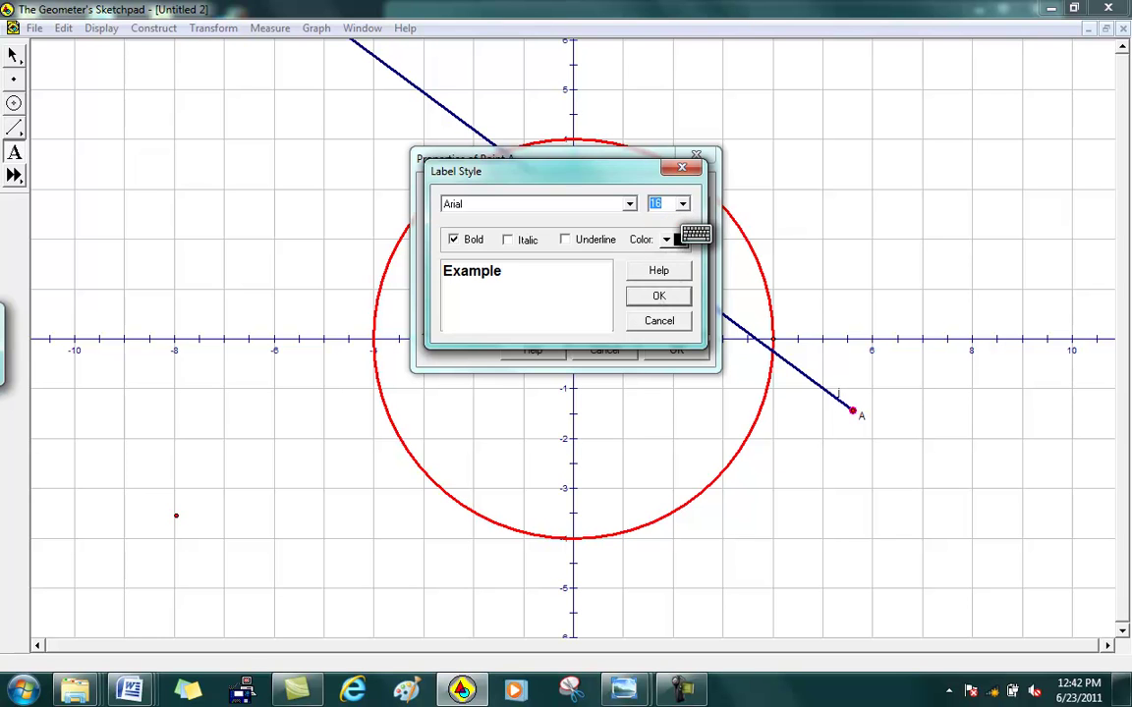
key("Return")
left_click(675, 351)
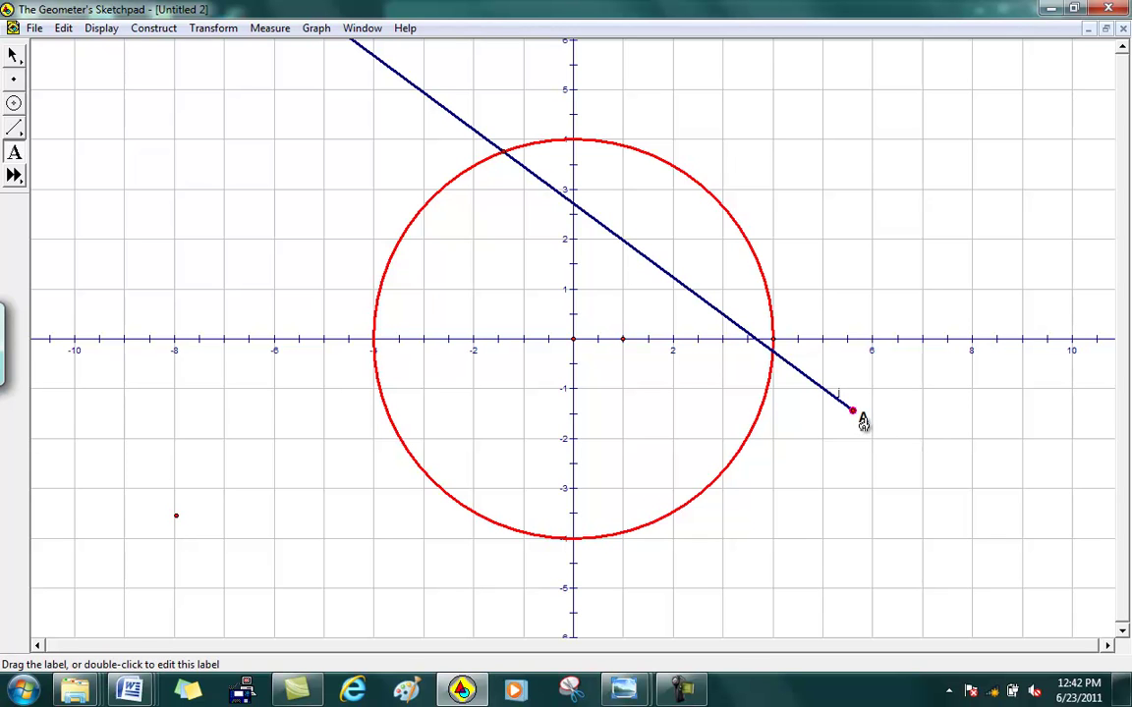
Step: Label the circle point B in bold 16-point type
double_click(502, 155)
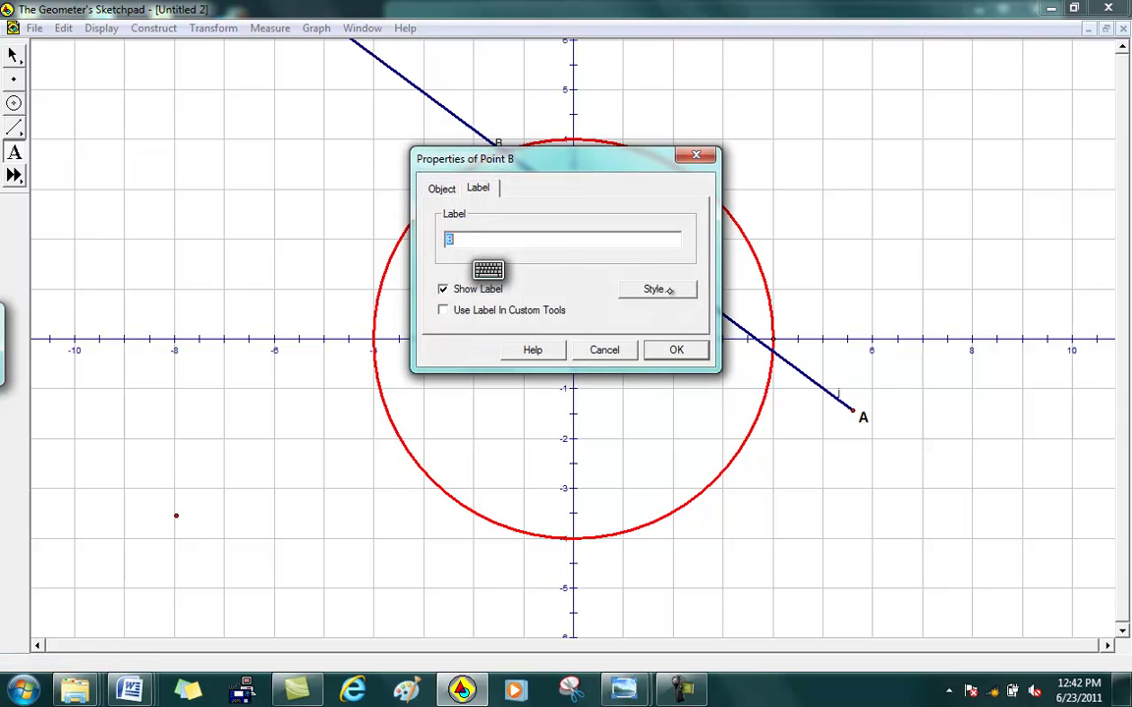
left_click(669, 289)
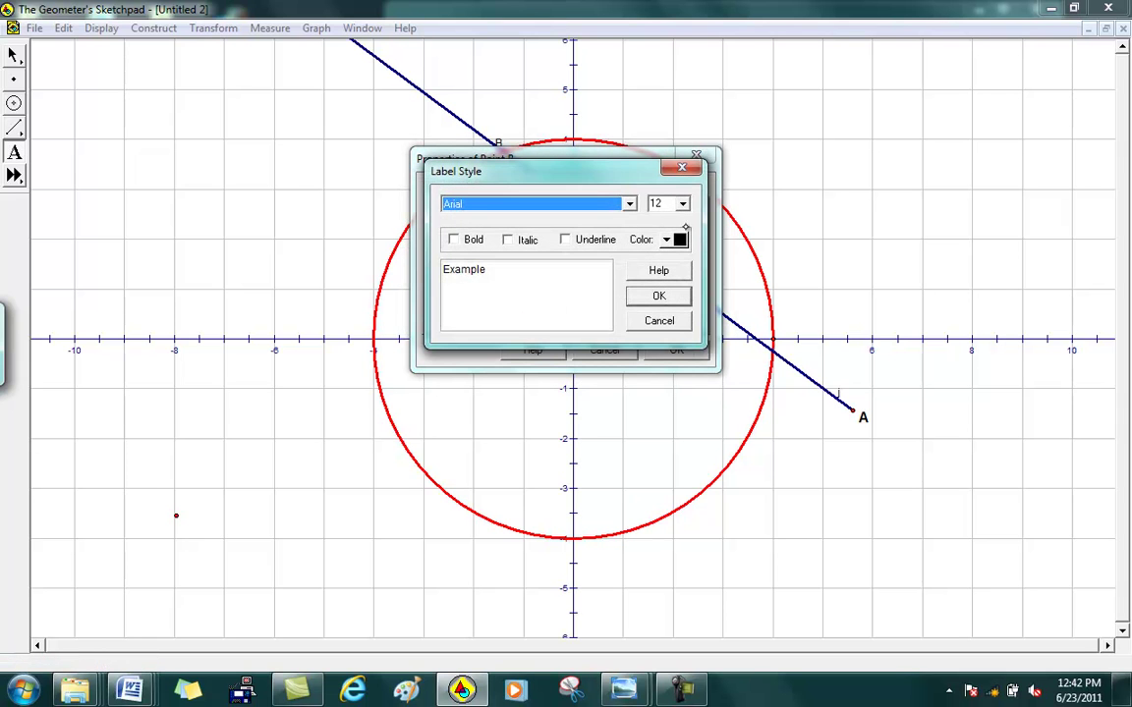
left_click(682, 203)
left_click(656, 252)
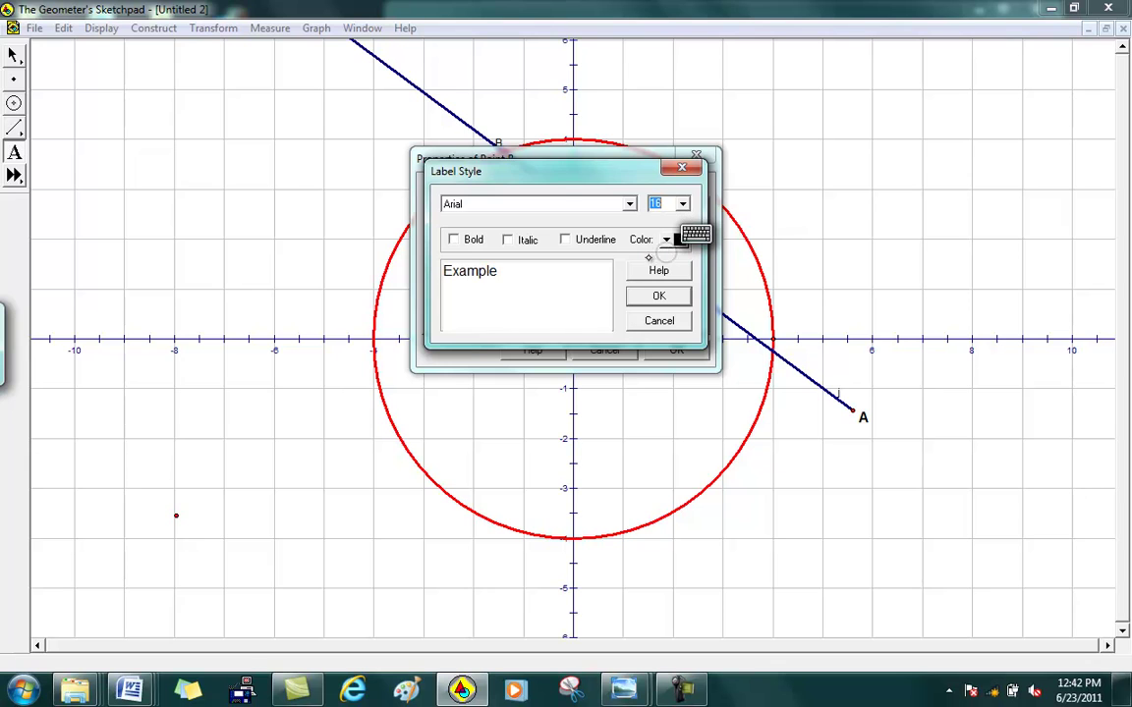
left_click(454, 239)
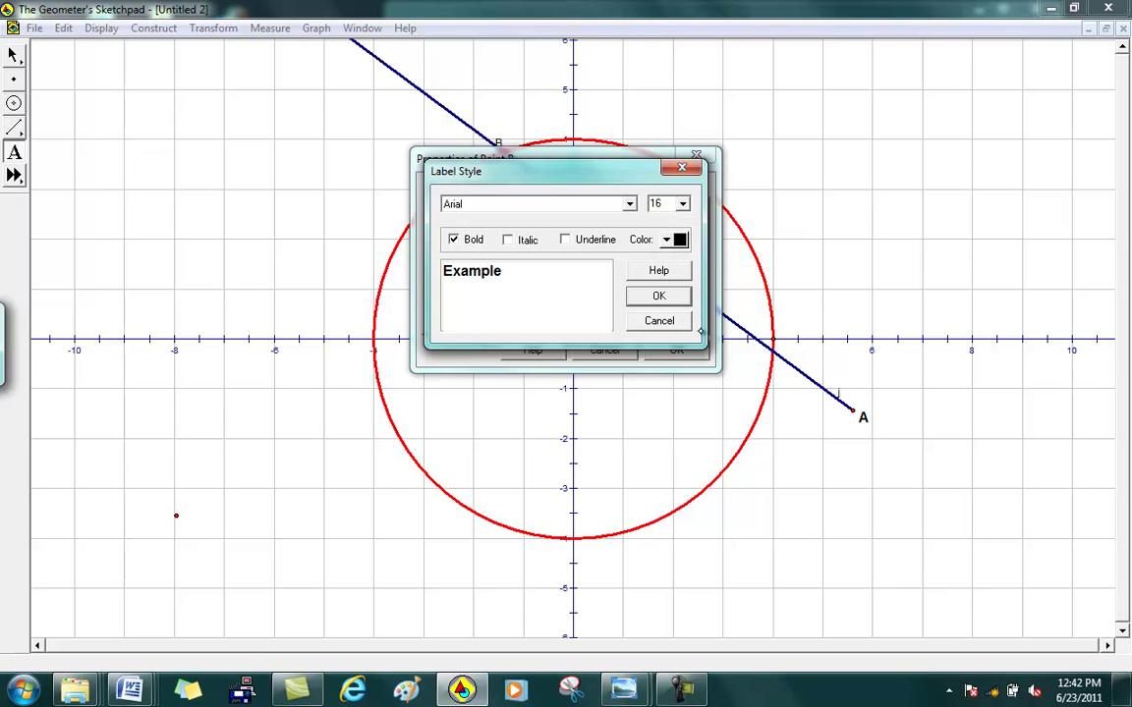
left_click(659, 297)
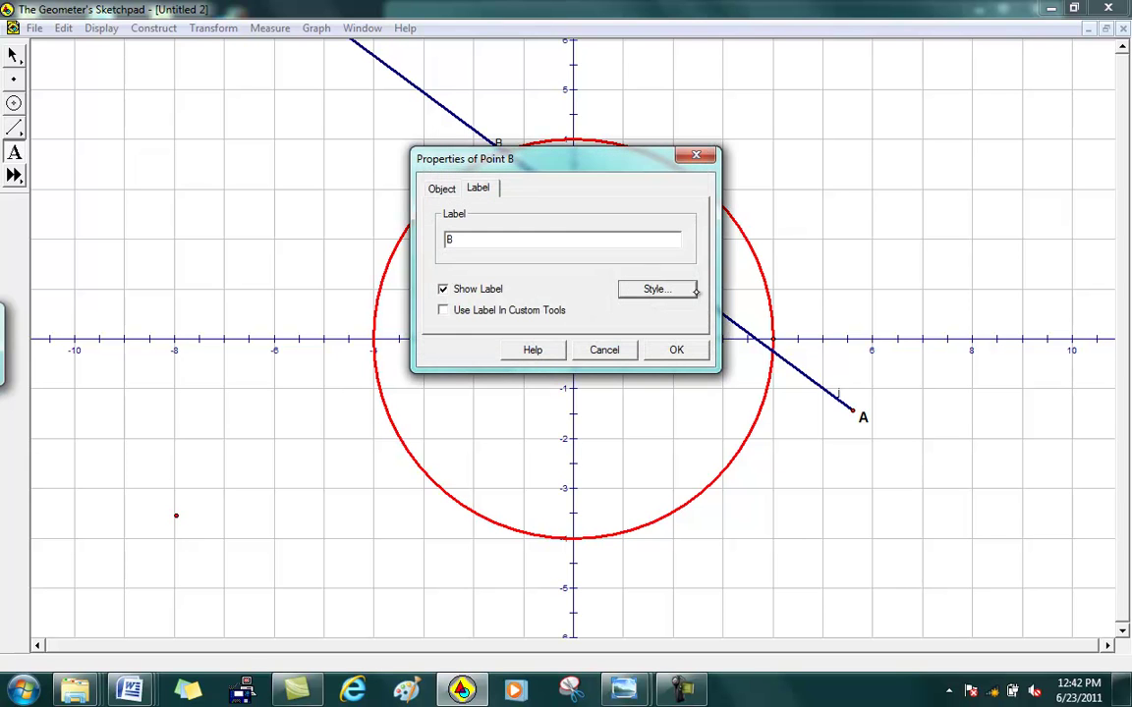
left_click(675, 350)
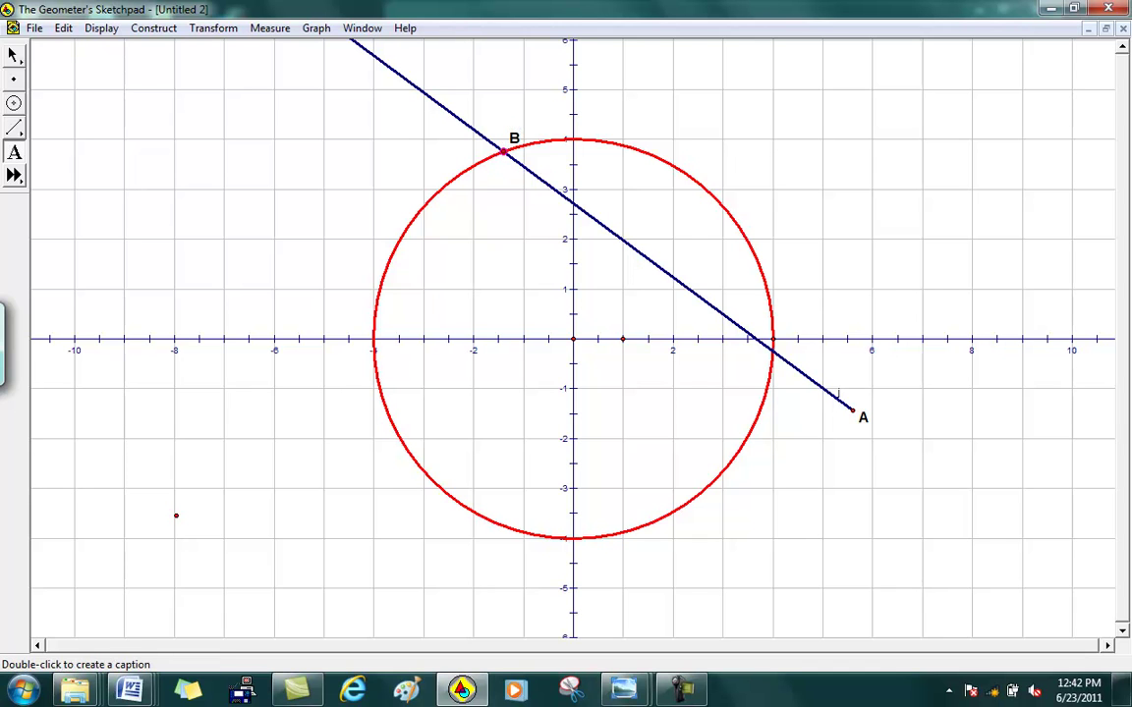
Step: Move point B along the circle to its upper right so ray AB swings around A
left_click(14, 54)
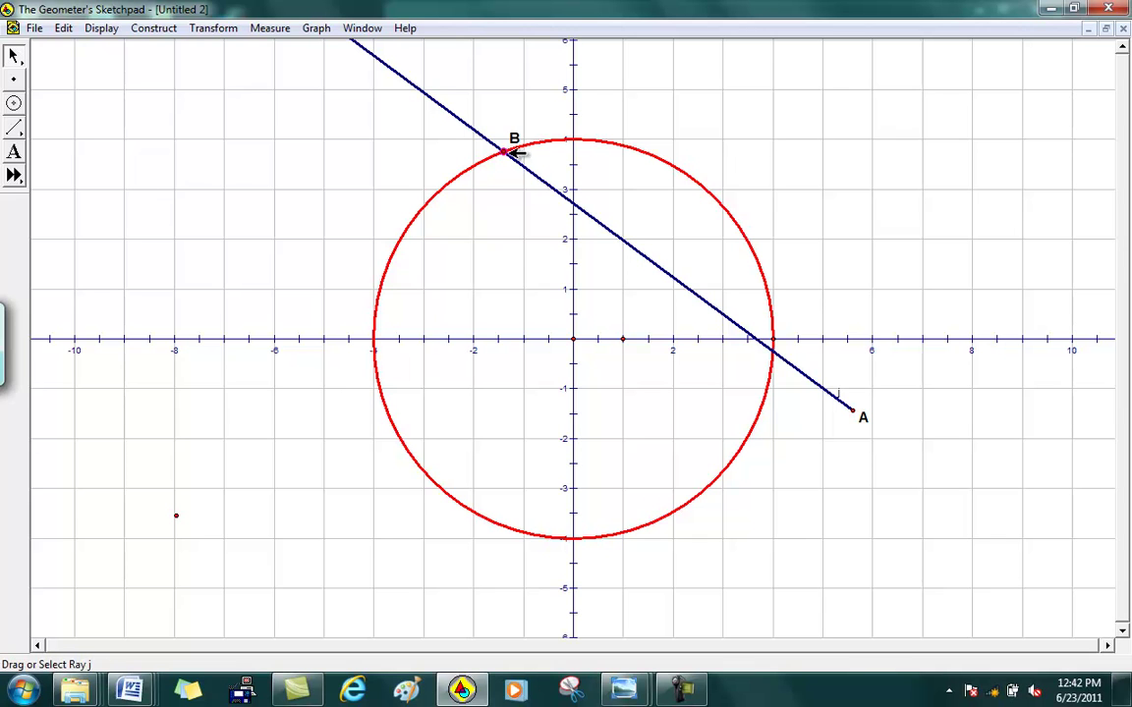
left_click_drag(511, 148, 762, 248)
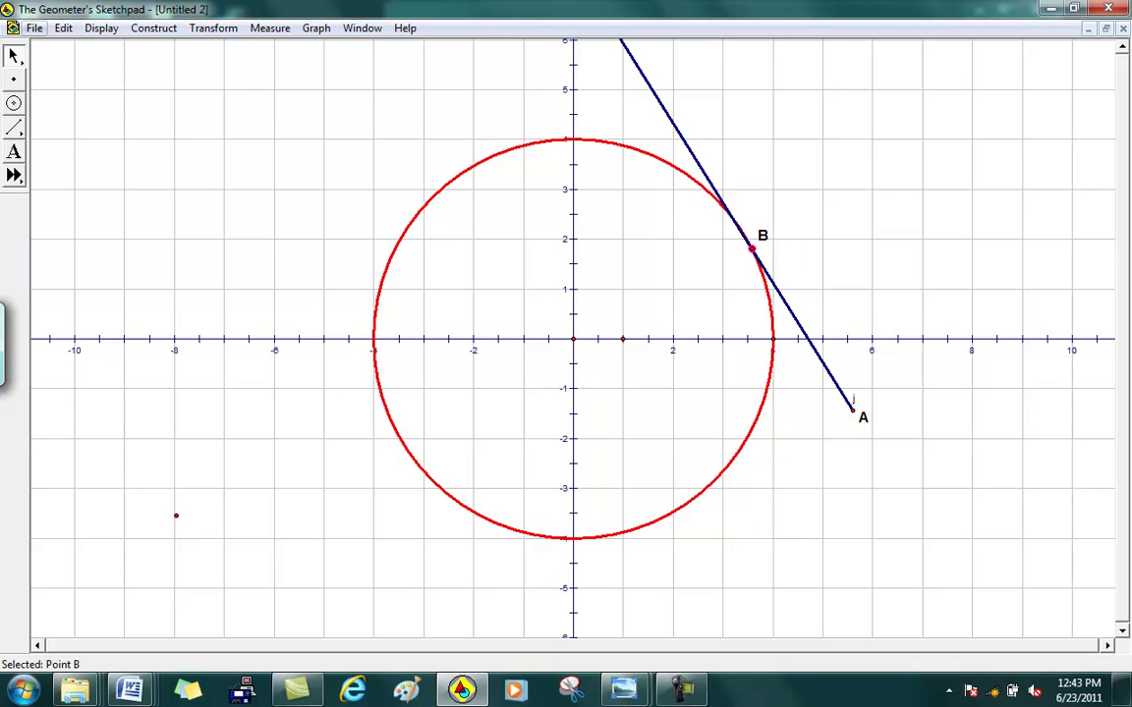
left_click(35, 28)
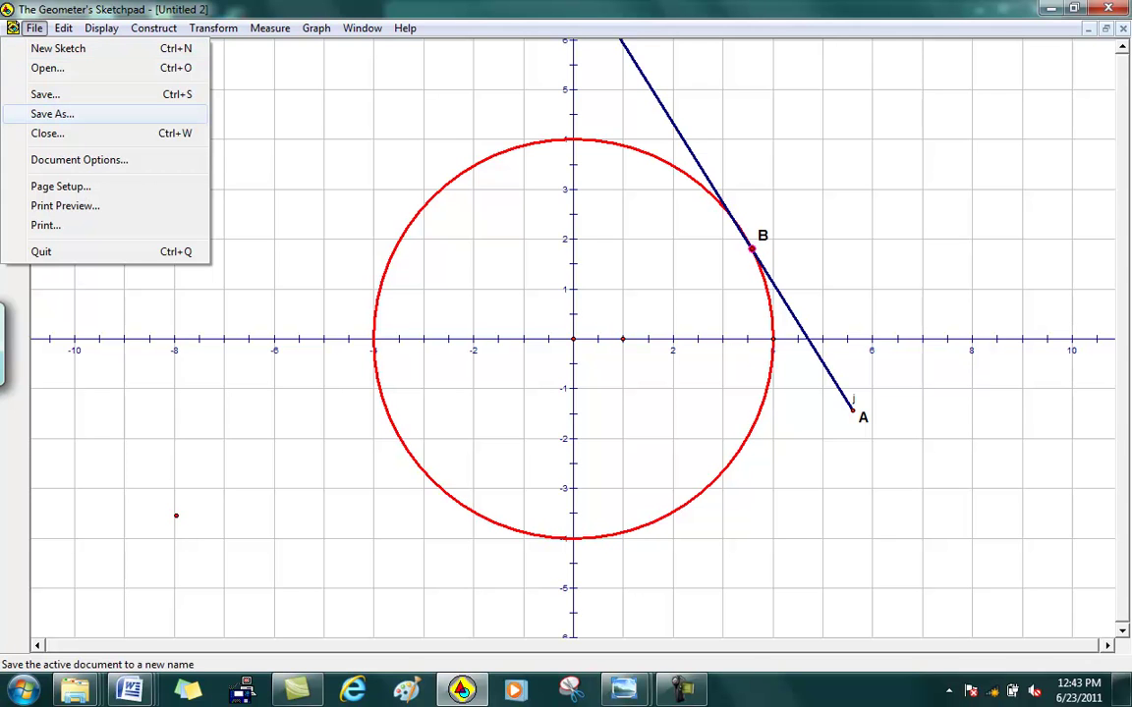
Step: Begin Save As, climb from the Ch 11 folder up to Staff, and select Desktop as the destination
key("Return")
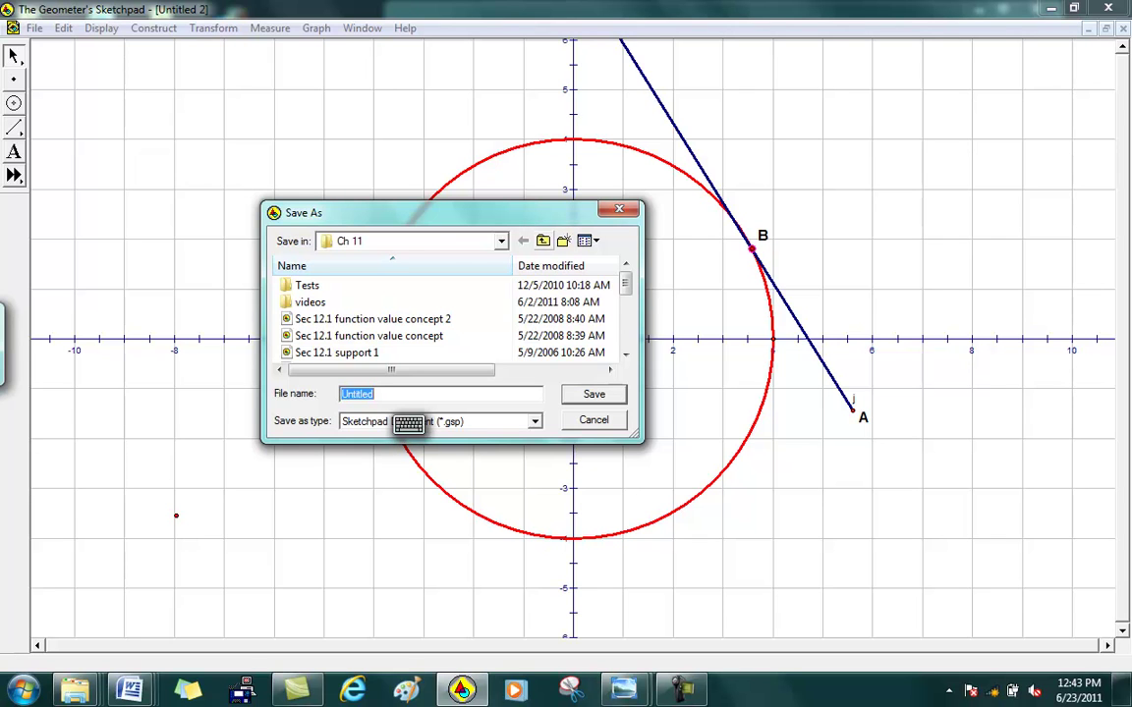
left_click(542, 240)
left_click(542, 241)
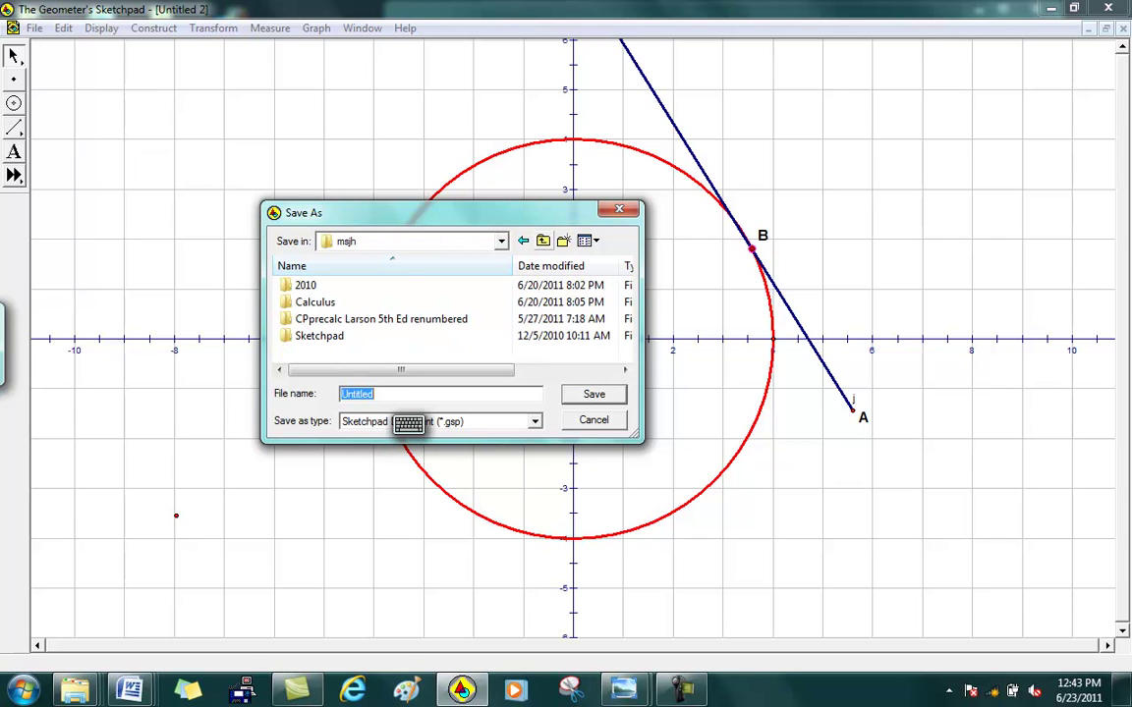
left_click(542, 240)
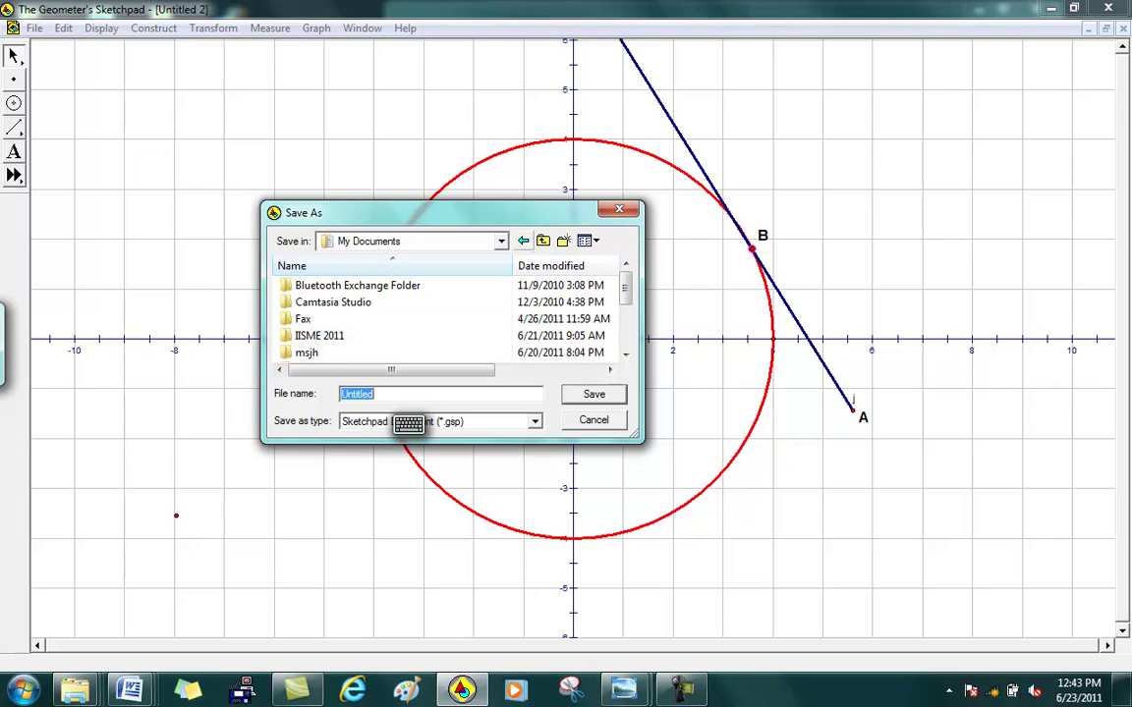
left_click(542, 240)
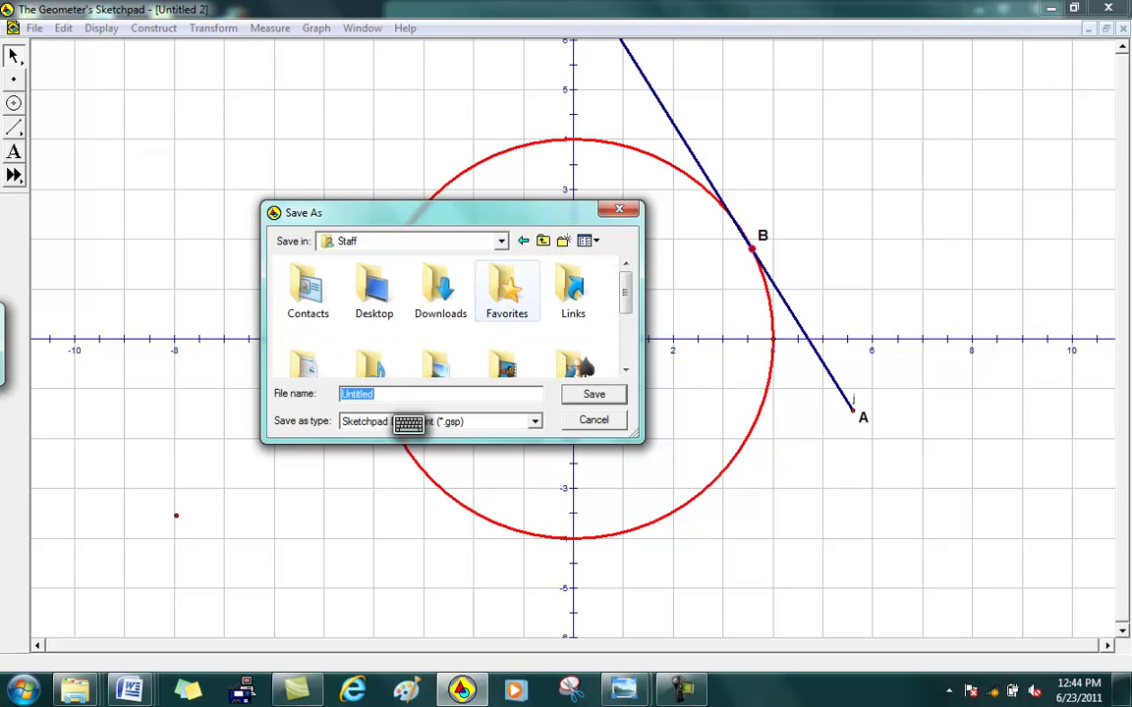
left_click(379, 276)
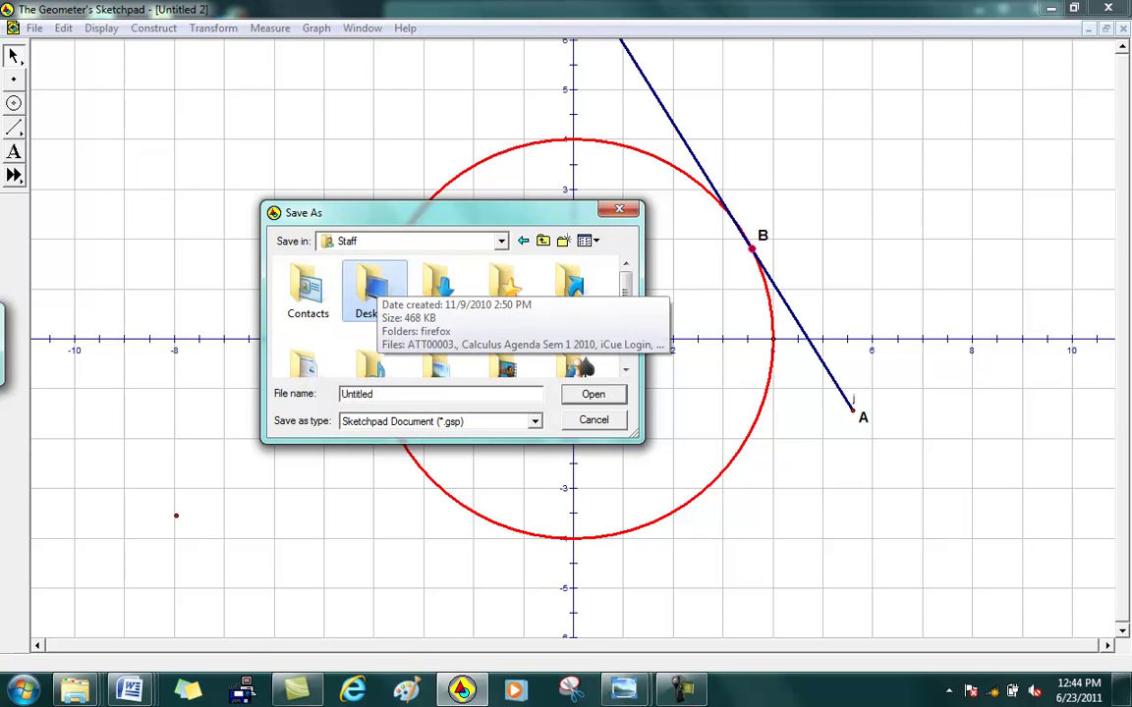